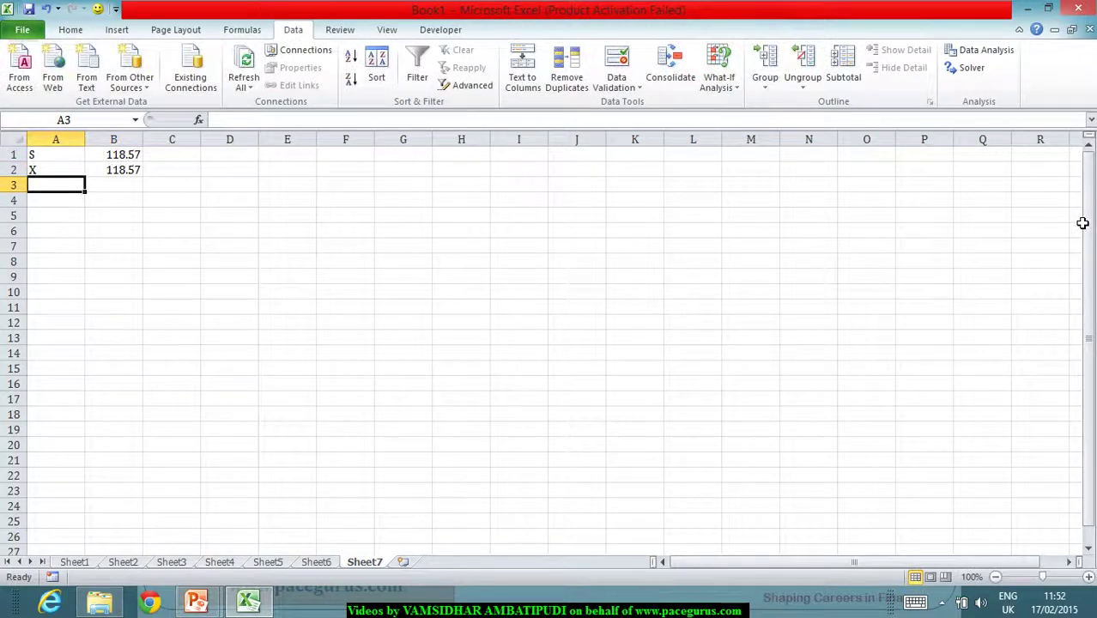
Label cell A3 as r and enter the slide's 1% risk-free rate in B3.
text(r)
key(Tab)
key(alt+Tab)
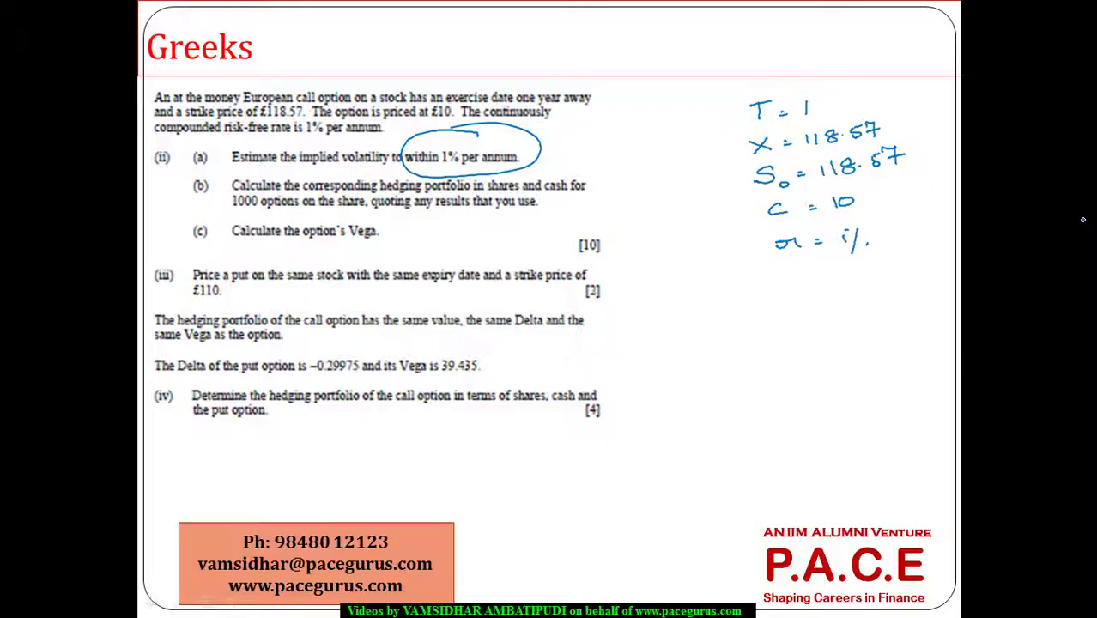
key(alt+Tab)
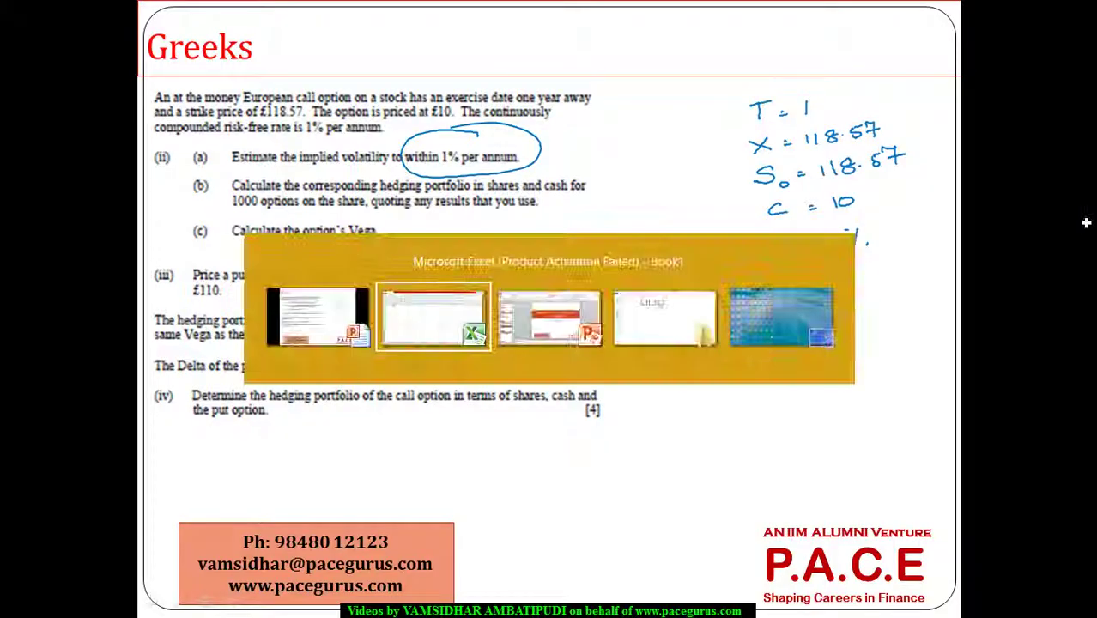
text(1%)
key(Return)
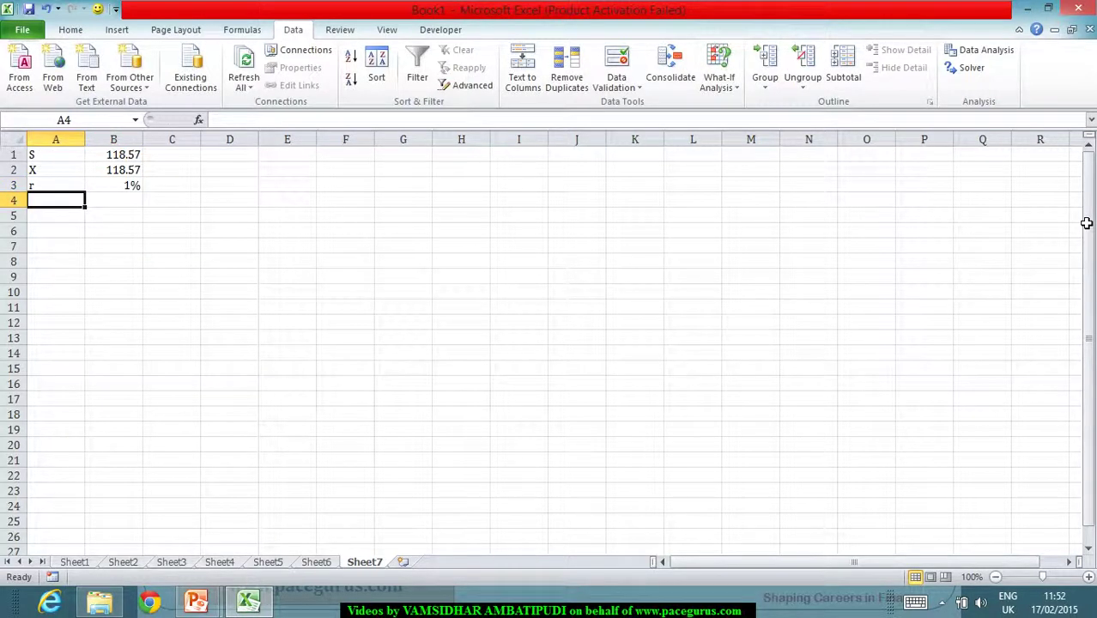
Label cell A4 as volatility and enter a trial value of 20% in B4.
text(vola)
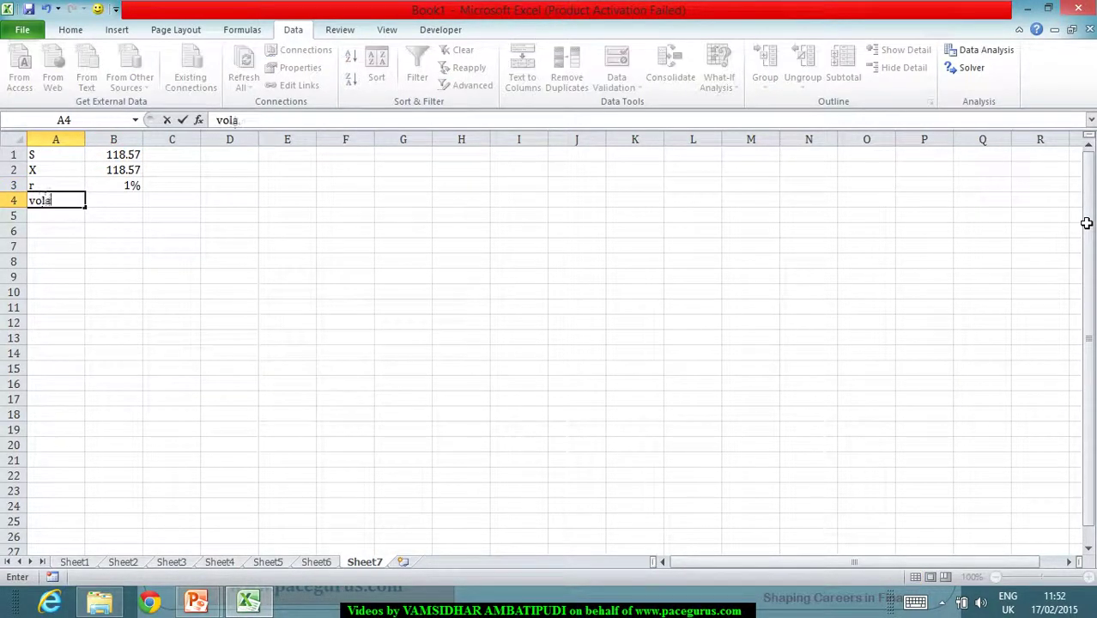
text(tility)
key(Tab)
text(20%)
key(Return)
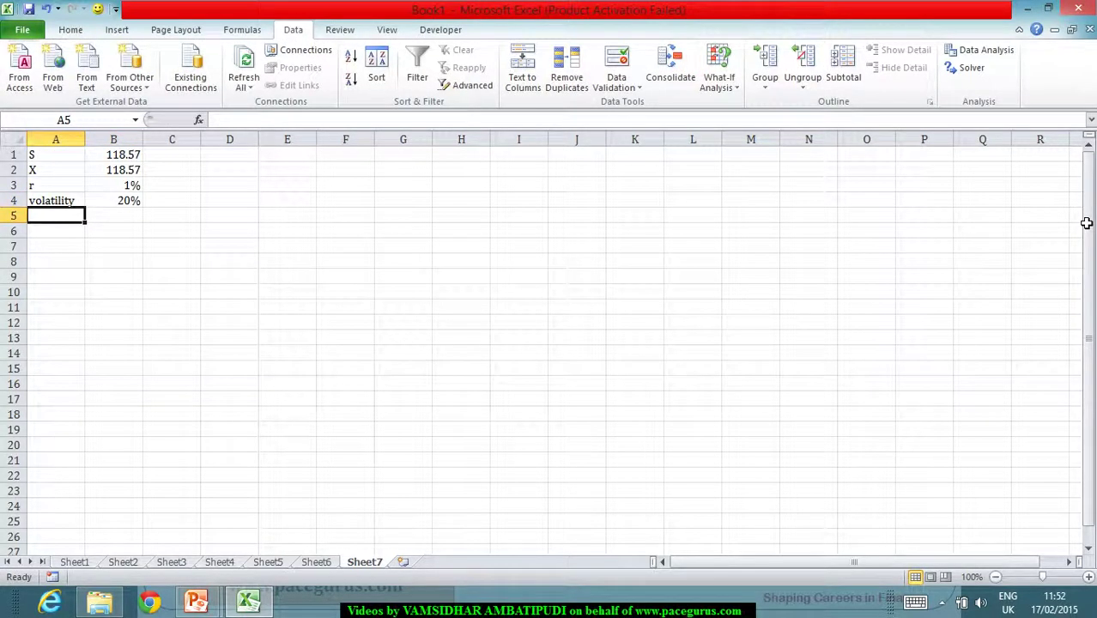
Check the question slide, then label cell A5 as T and enter 1 in B5.
key(alt+Tab)
key(alt+Tab)
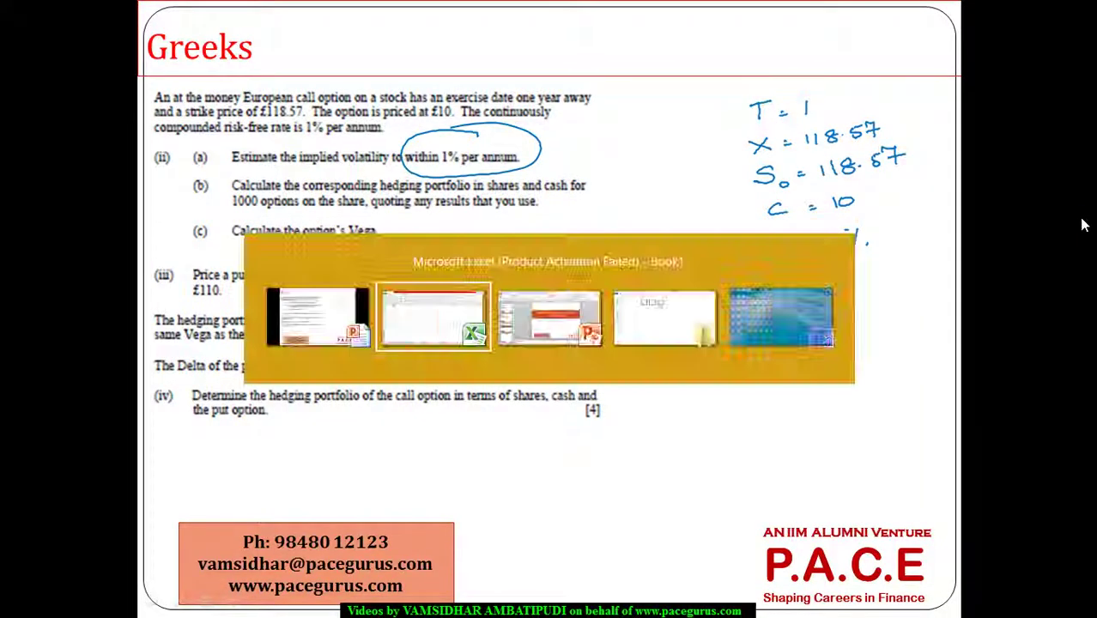
text(T)
key(Tab)
text(1)
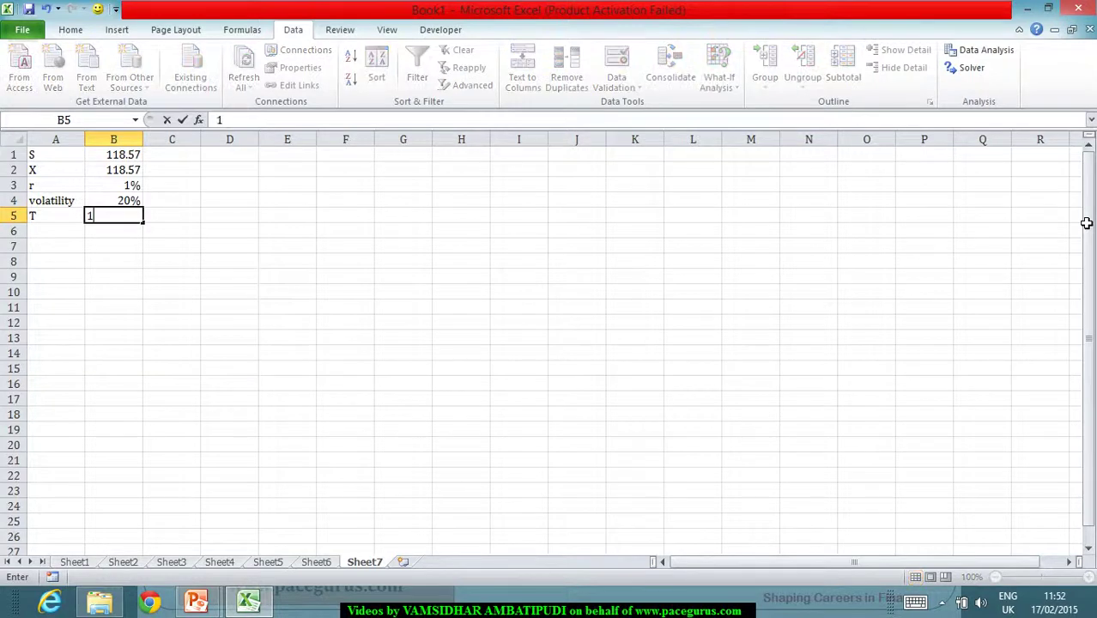
key(Return)
key(Return)
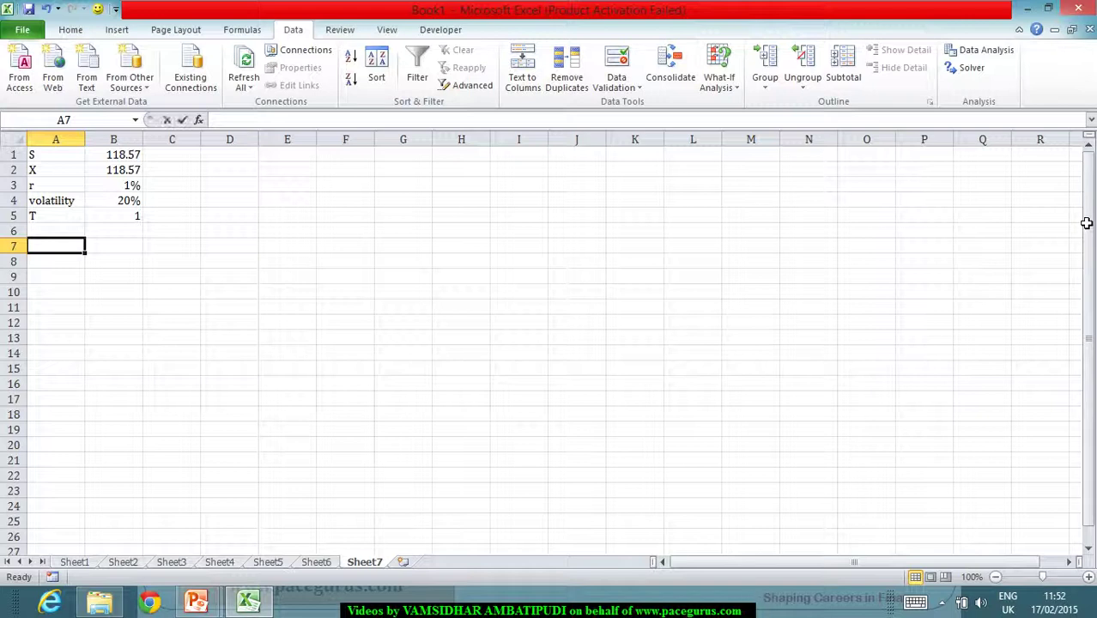
Label cell A7 as d1 and begin its formula in B7 with the log term =((LN(B1/B2)+.
text(d1)
key(Tab)
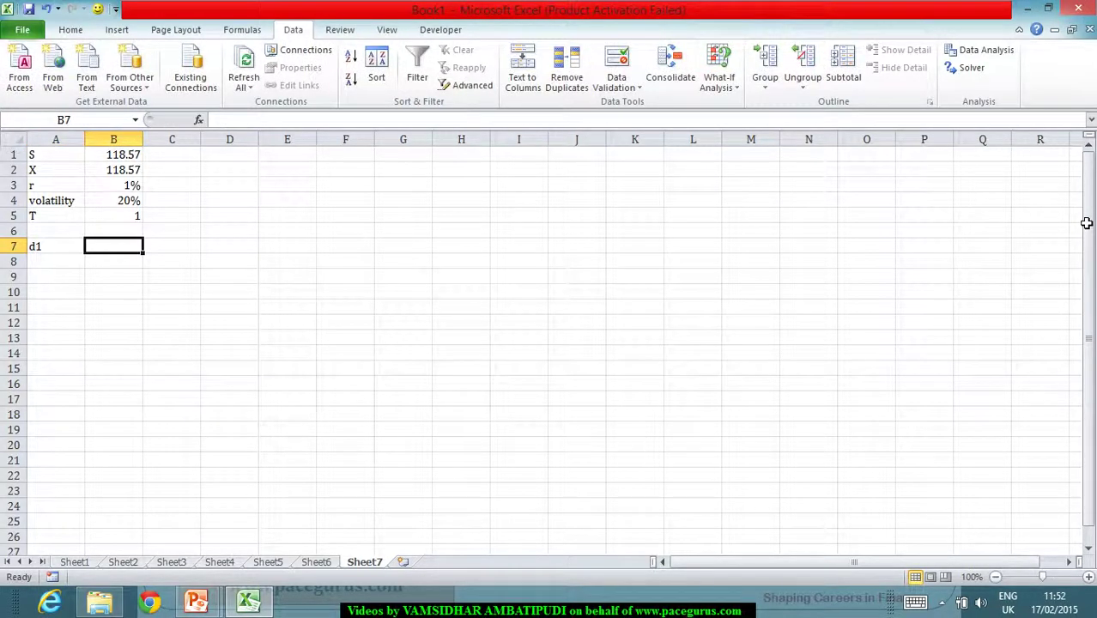
text(=)
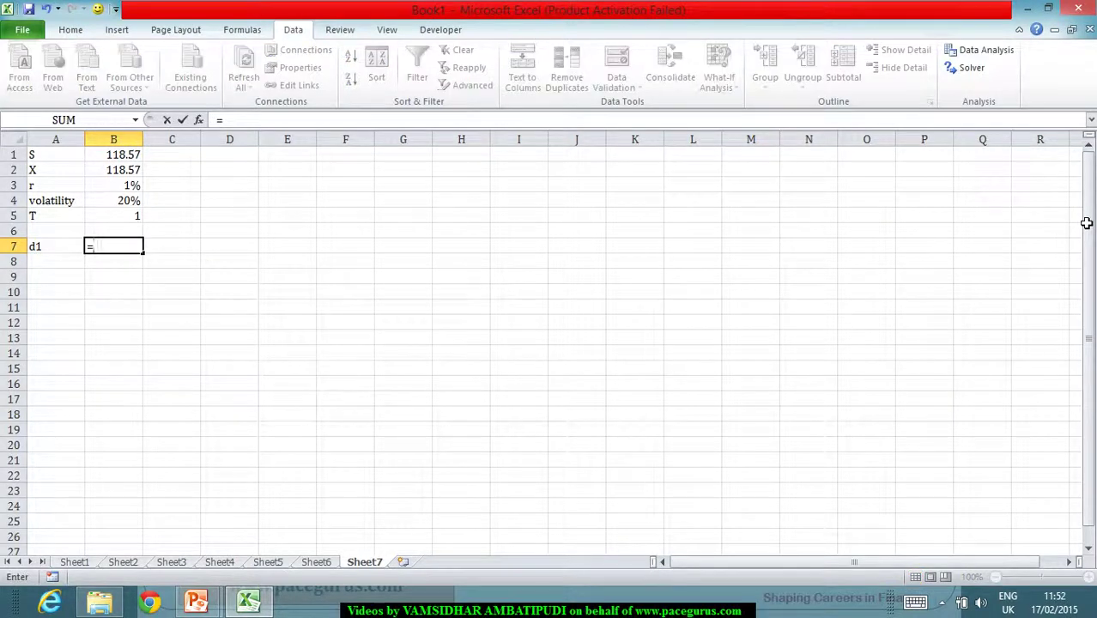
text(((LN()
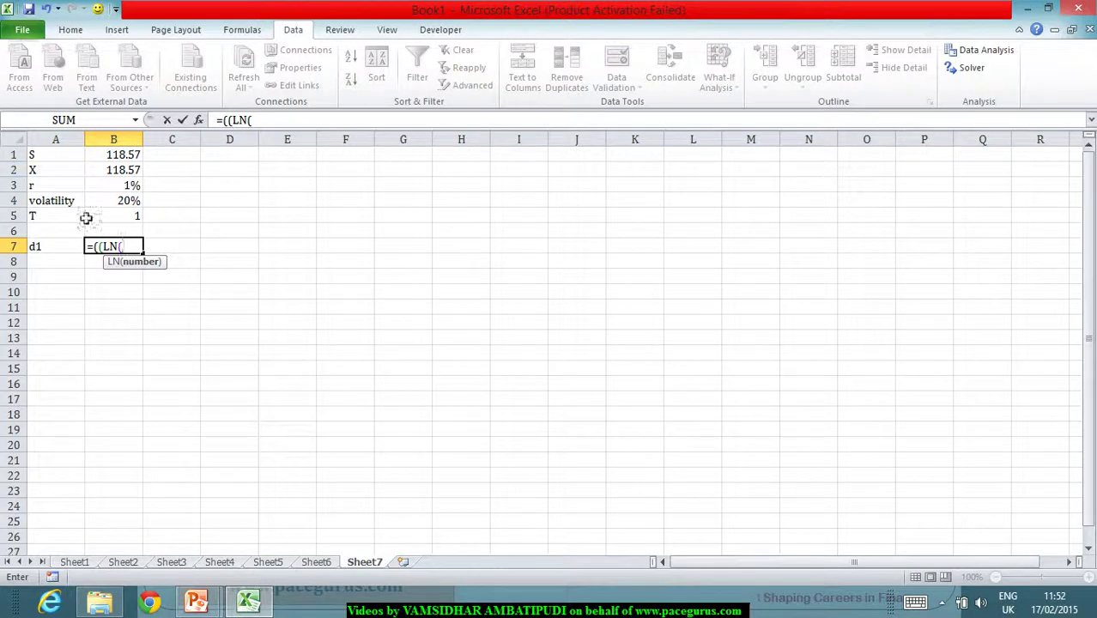
click(103, 155)
text(/)
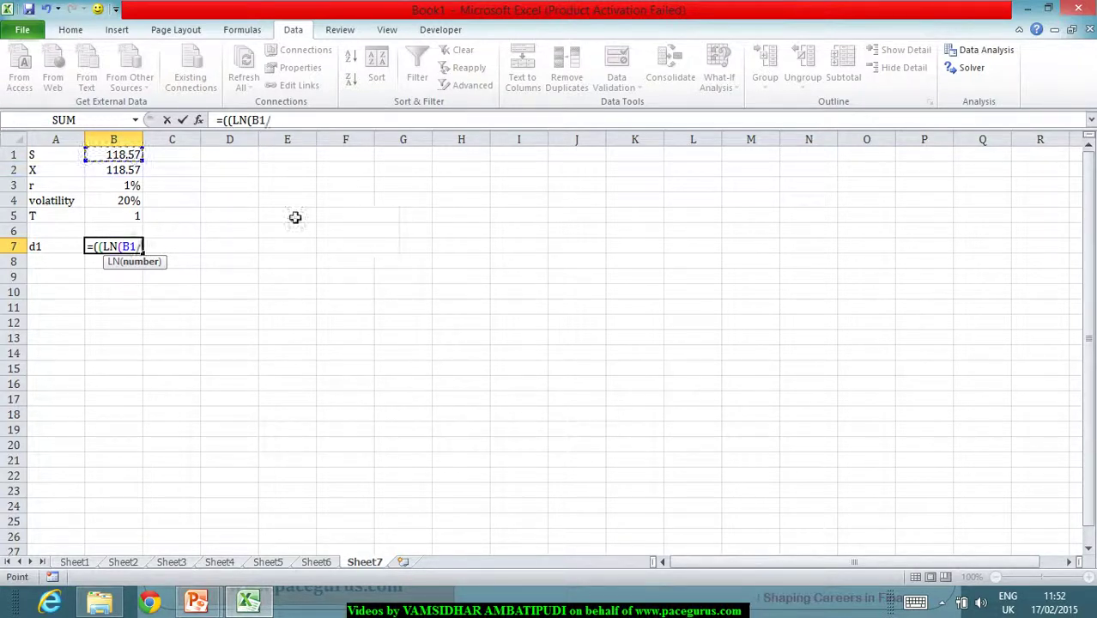
click(102, 171)
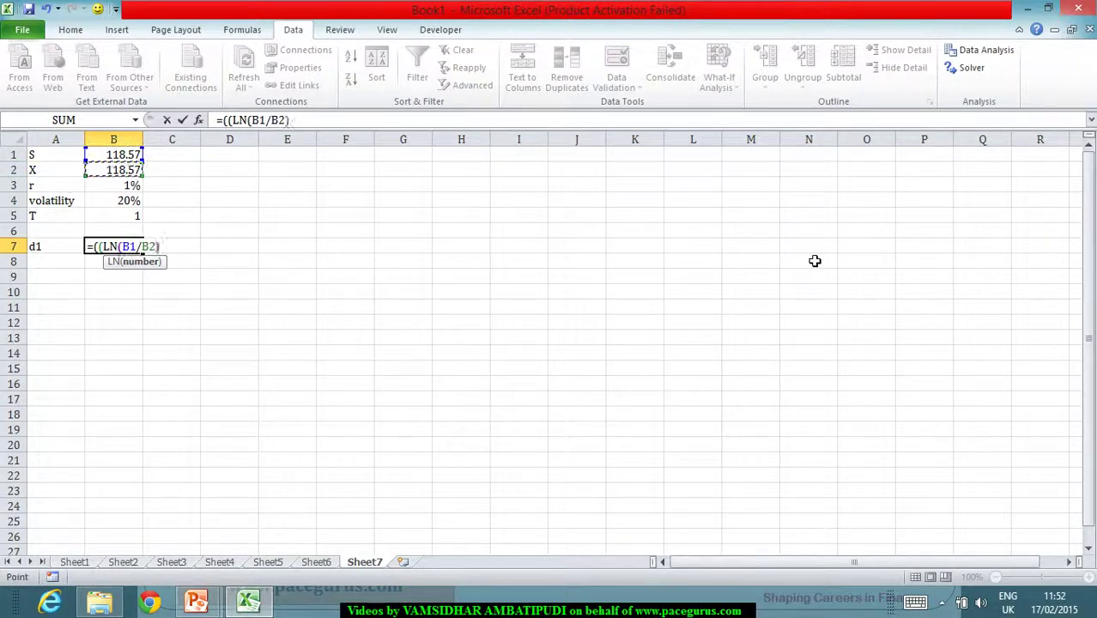
text()+)
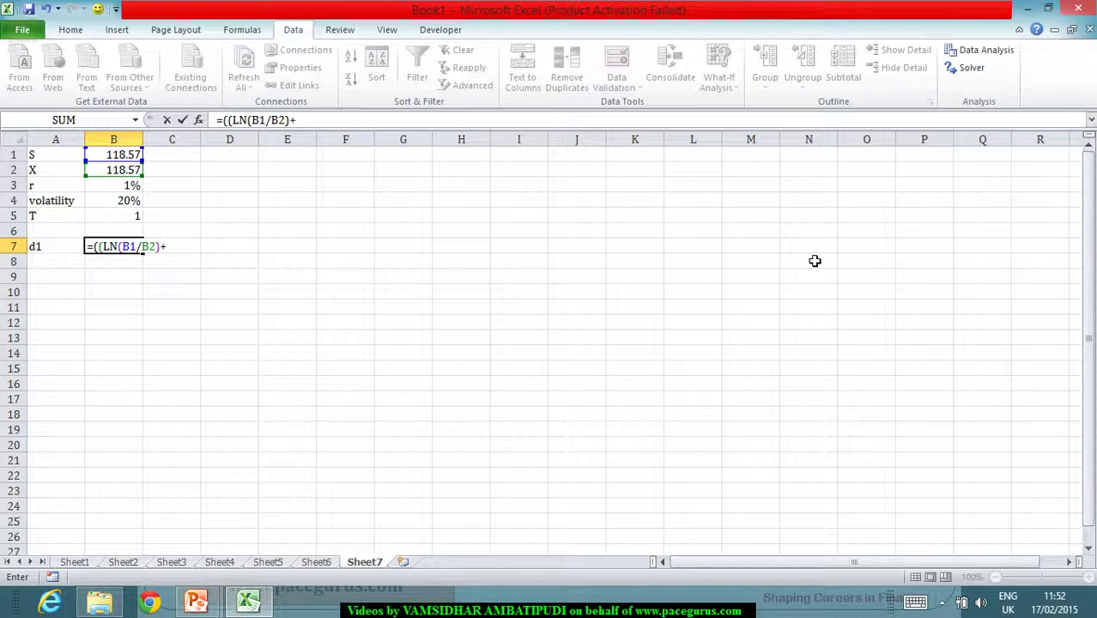
Extend the d1 formula in B7 with the rate and variance term (B3+B4^2/2)*B5.
text(()
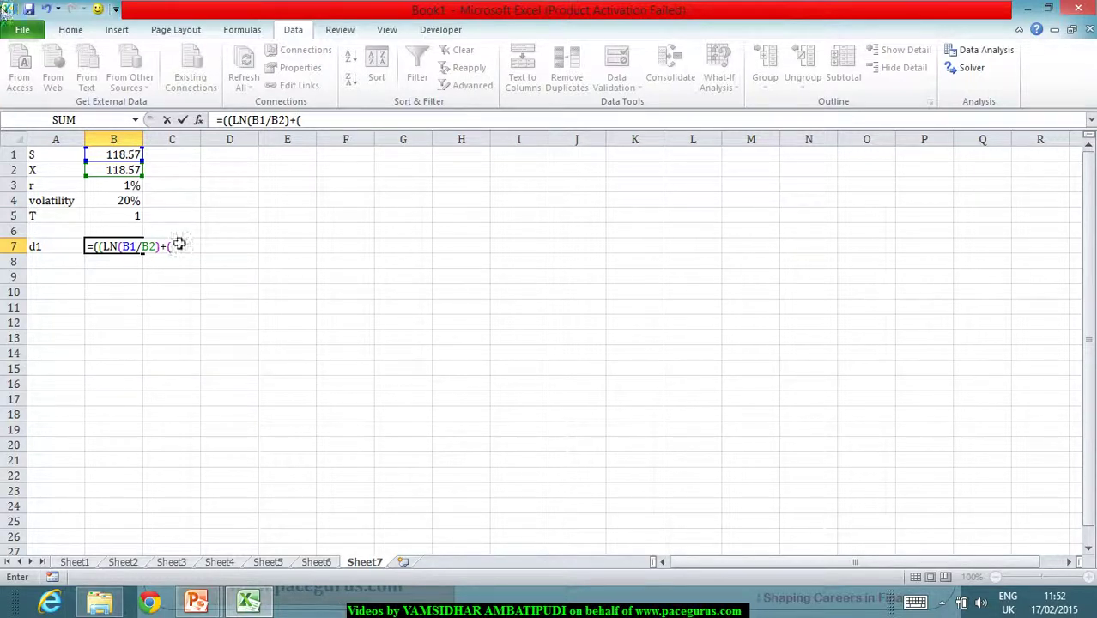
click(125, 185)
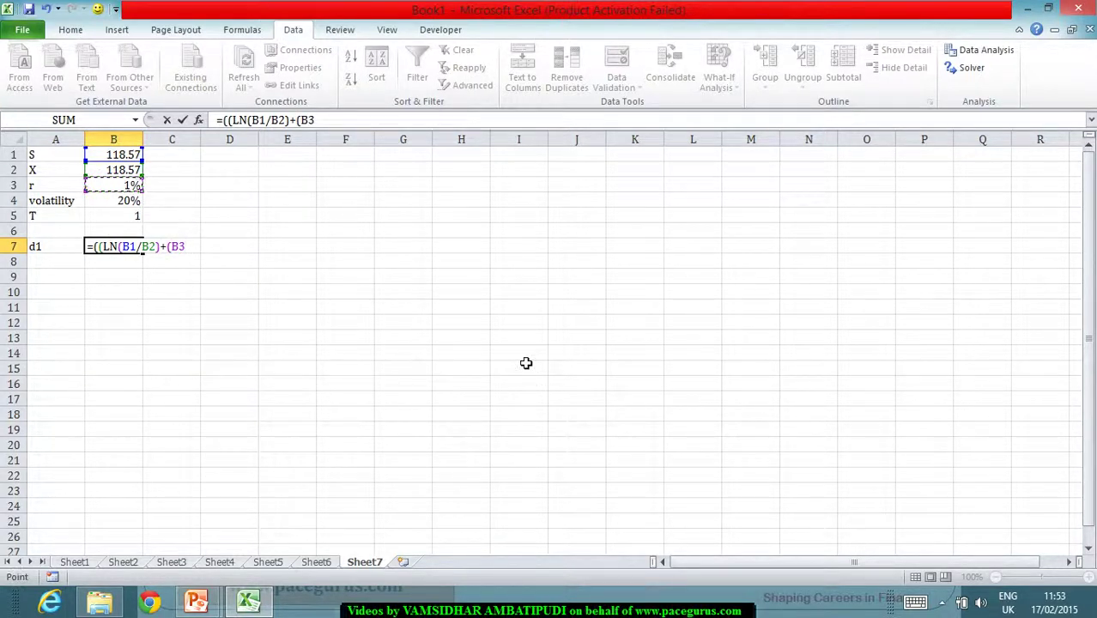
text(+)
click(135, 203)
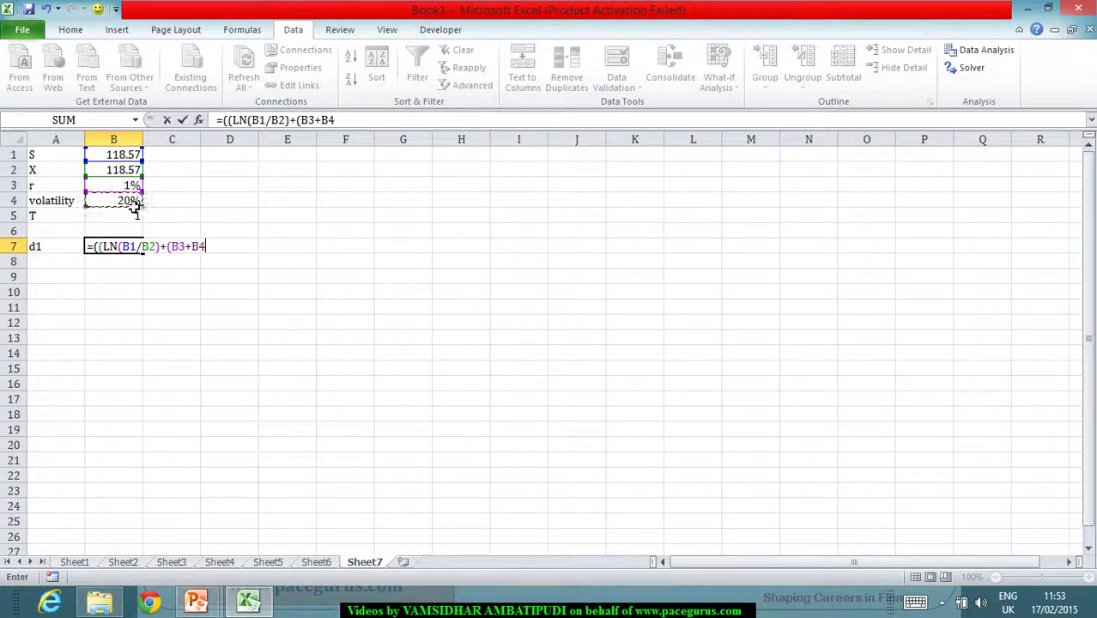
text(^2)
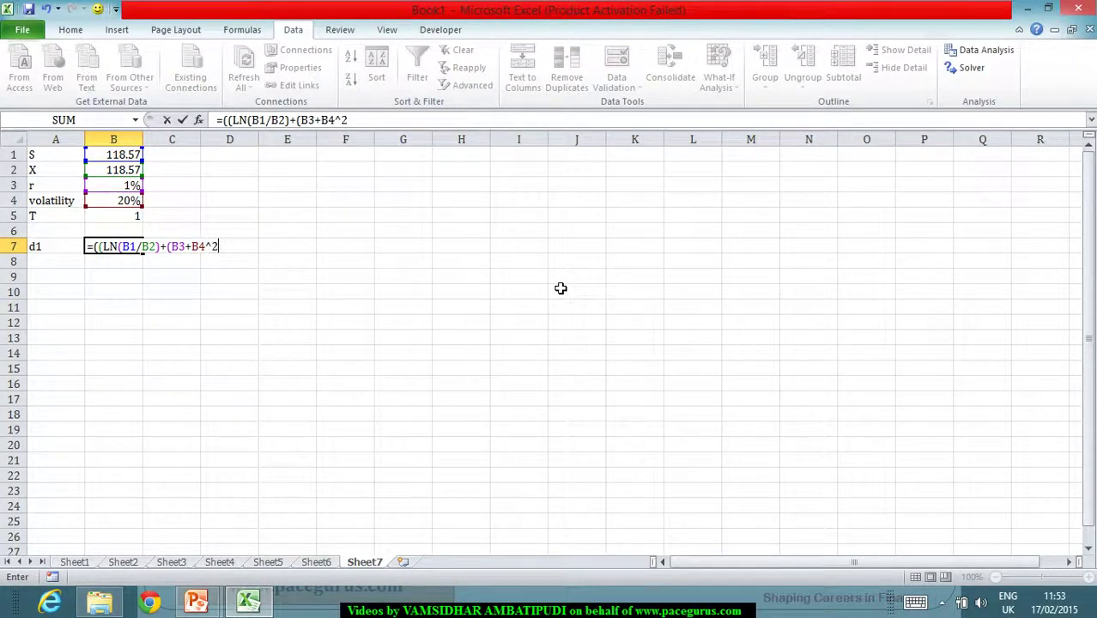
text(/2)*)
click(129, 216)
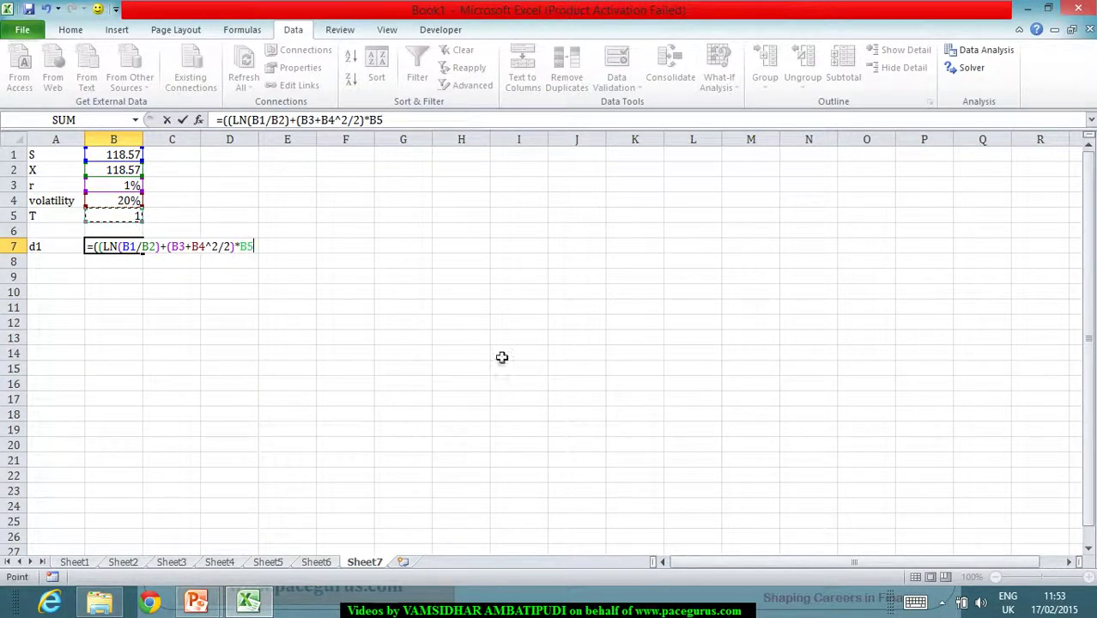
Close the d1 numerator, divide it by (B4*SQRT(B5)), and enter the formula with the proposed parenthesis correction.
text()/()
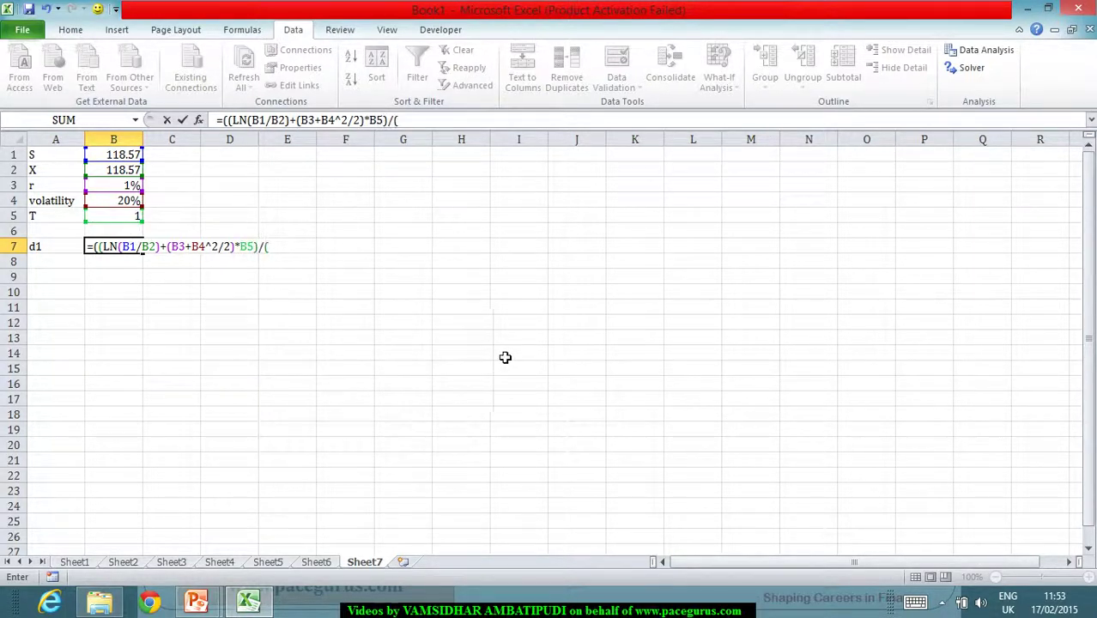
click(128, 203)
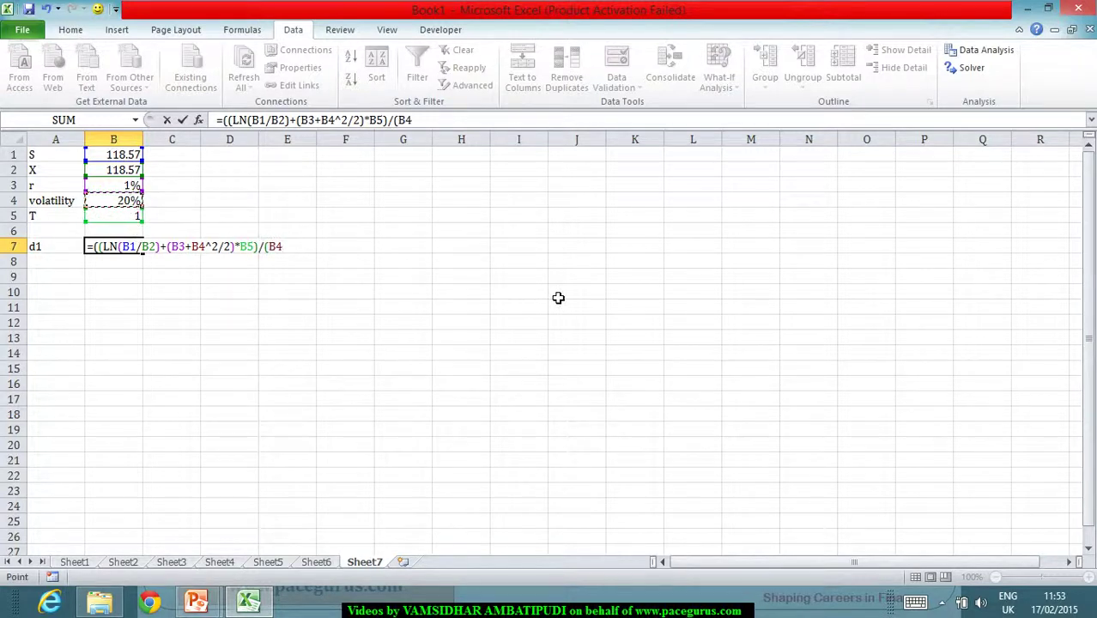
text(*SQRT()
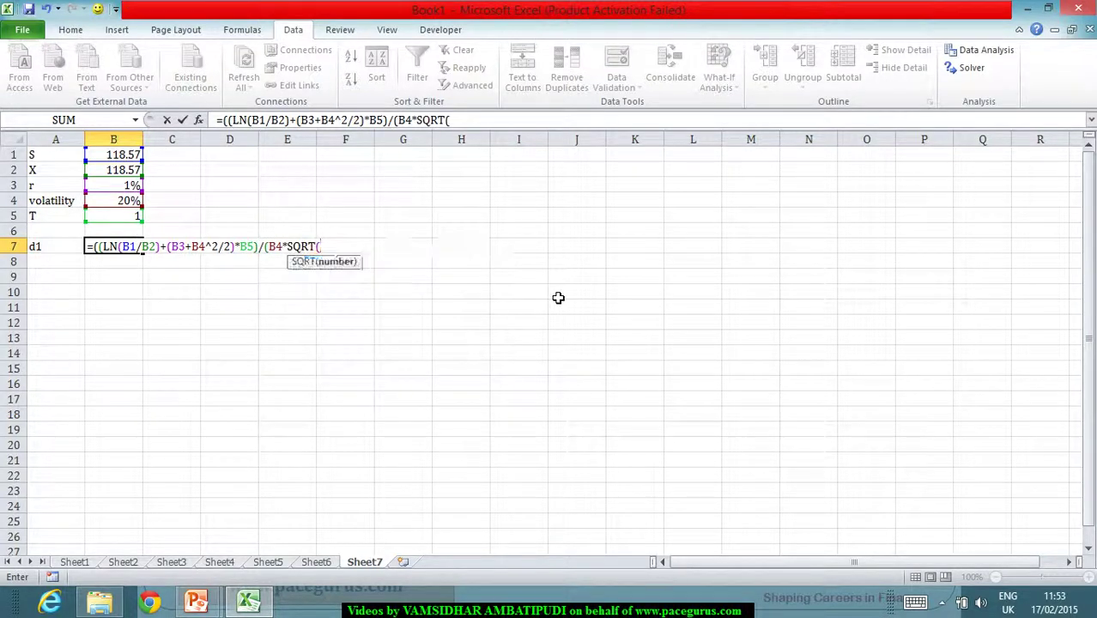
click(108, 219)
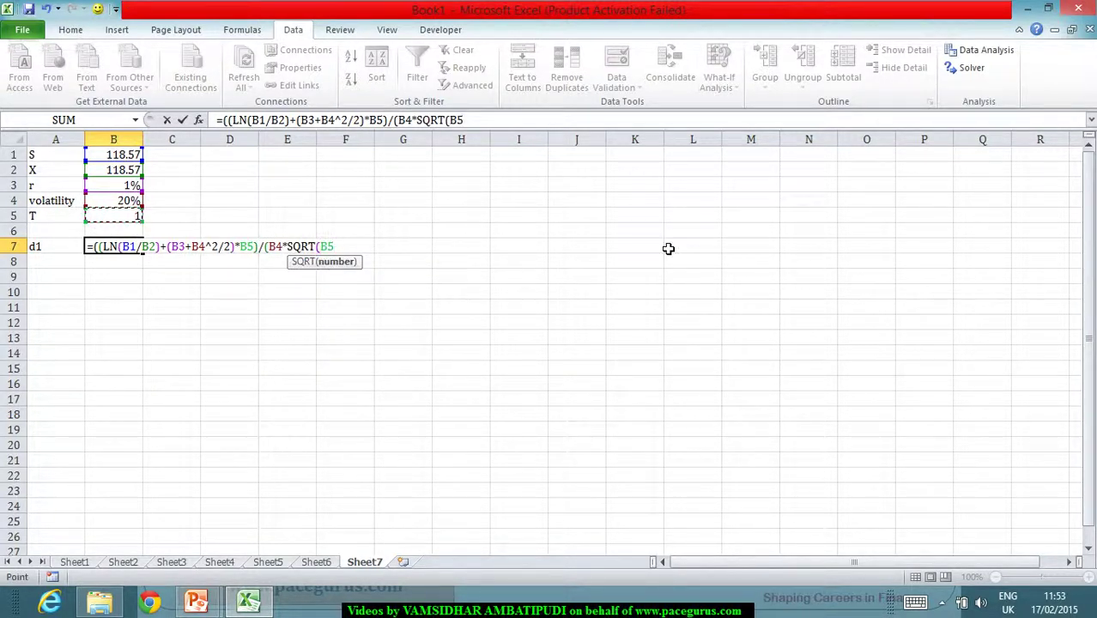
text()))
key(Return)
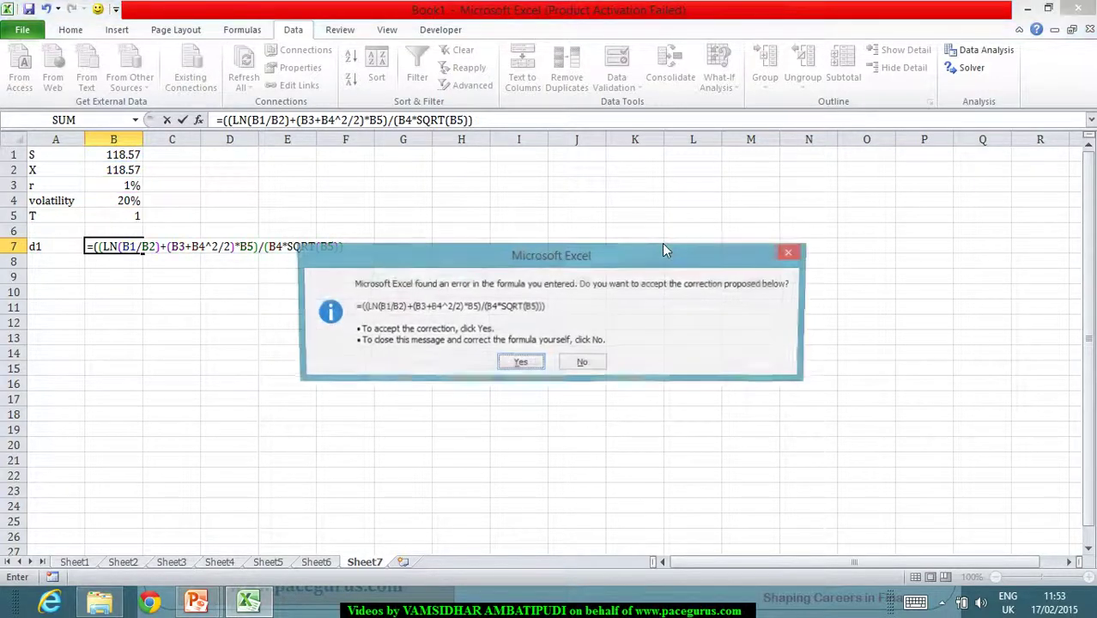
key(Return)
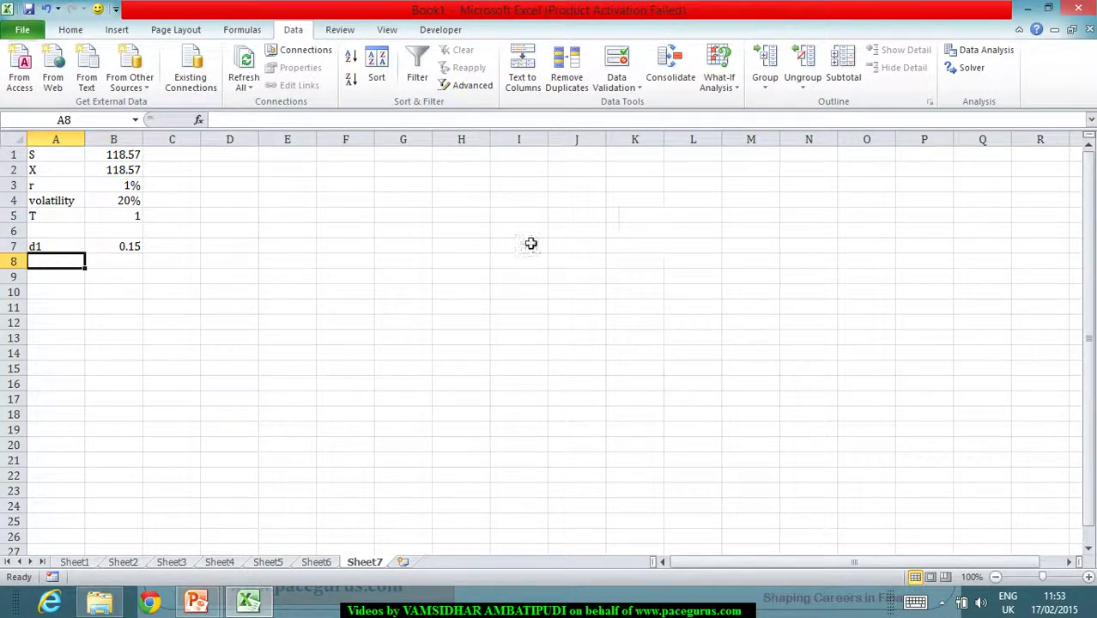
Remove the redundant outer parentheses from B7 so the d1 formula reads =(LN(B1/B2)+(B3+B4^2/2)*B5)/(B4*SQRT(B5)).
click(127, 250)
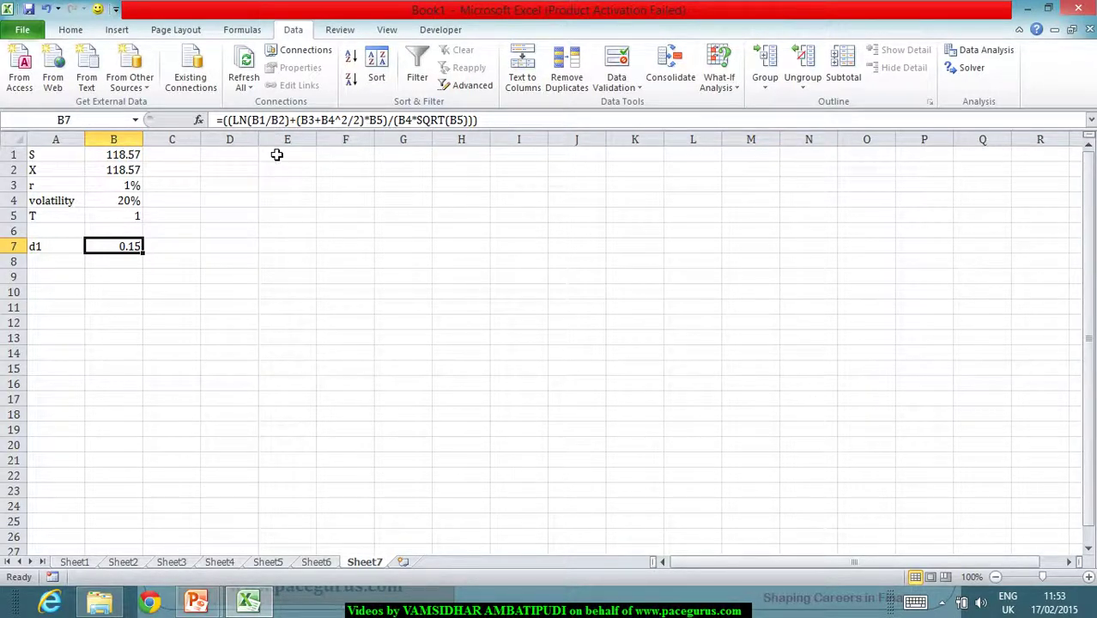
click(227, 120)
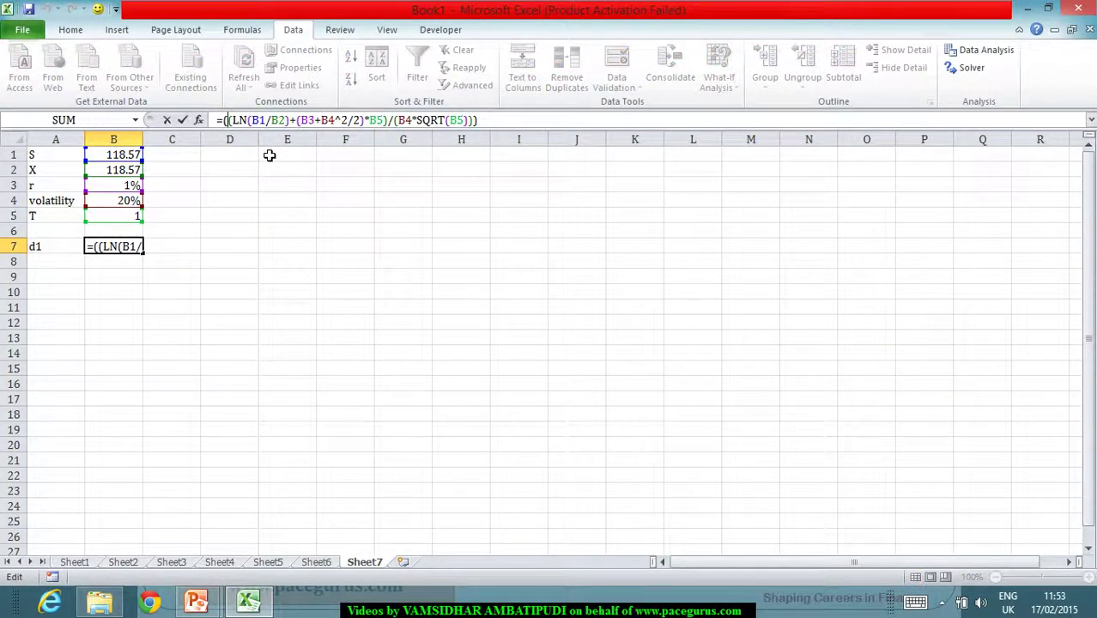
key(BackSpace)
click(500, 122)
key(BackSpace)
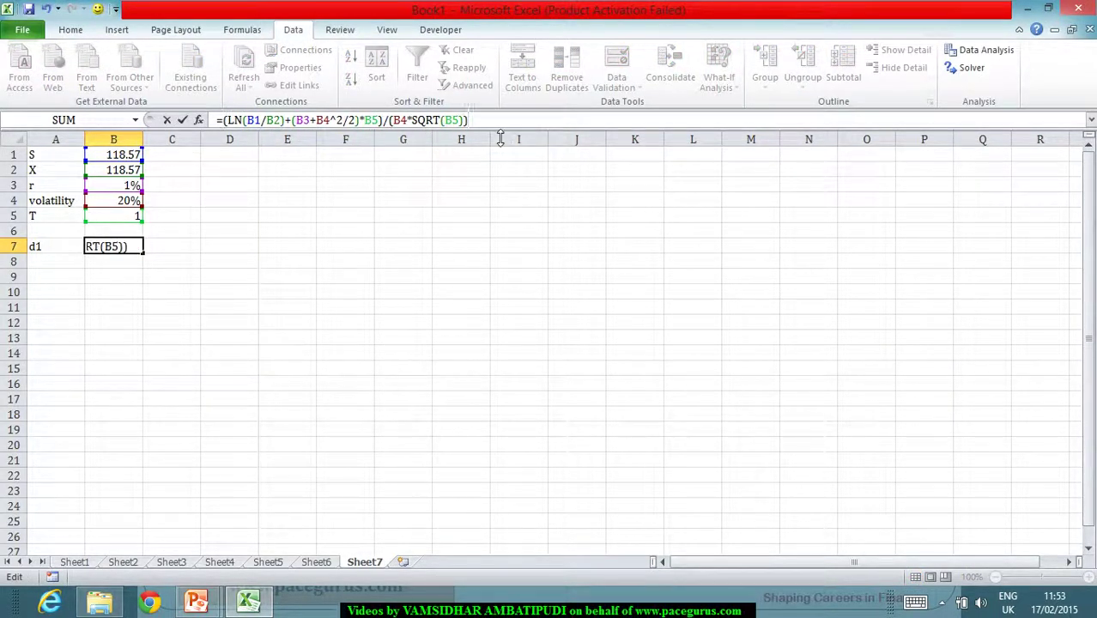
key(Return)
click(122, 246)
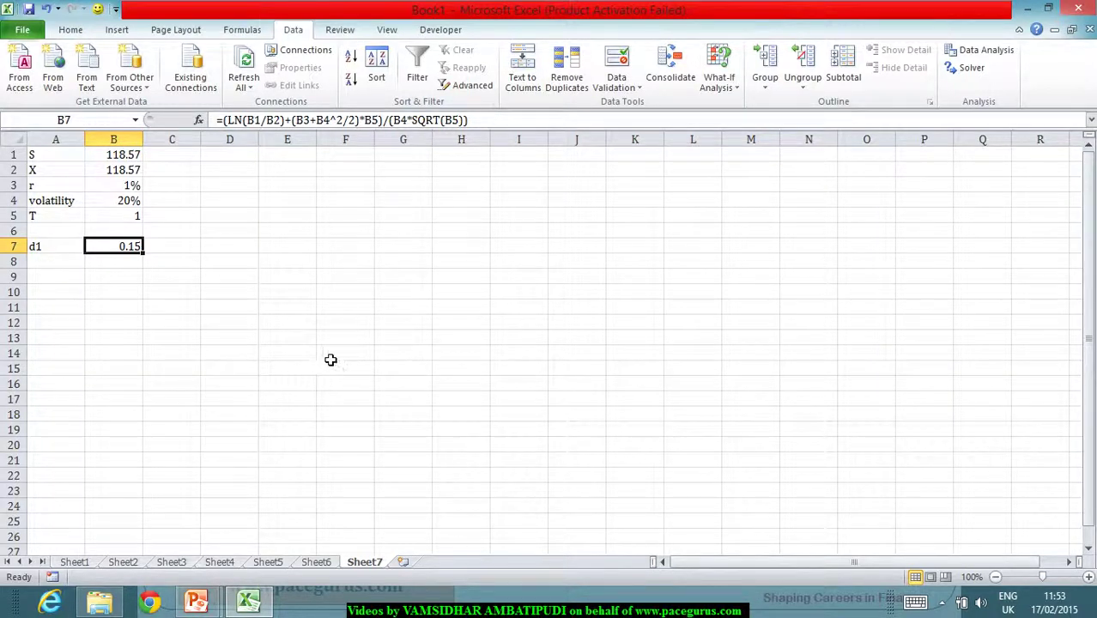
Label cell A8 as d2 and enter the formula =B7-B4*SQRT(B5) in B8.
click(40, 264)
text(d2)
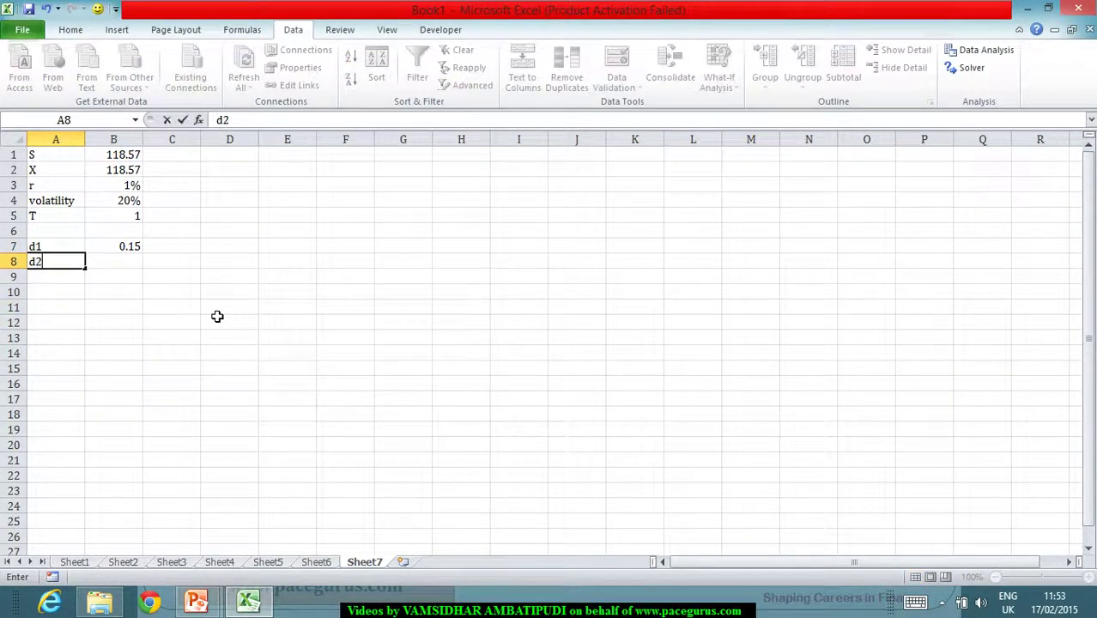
key(Tab)
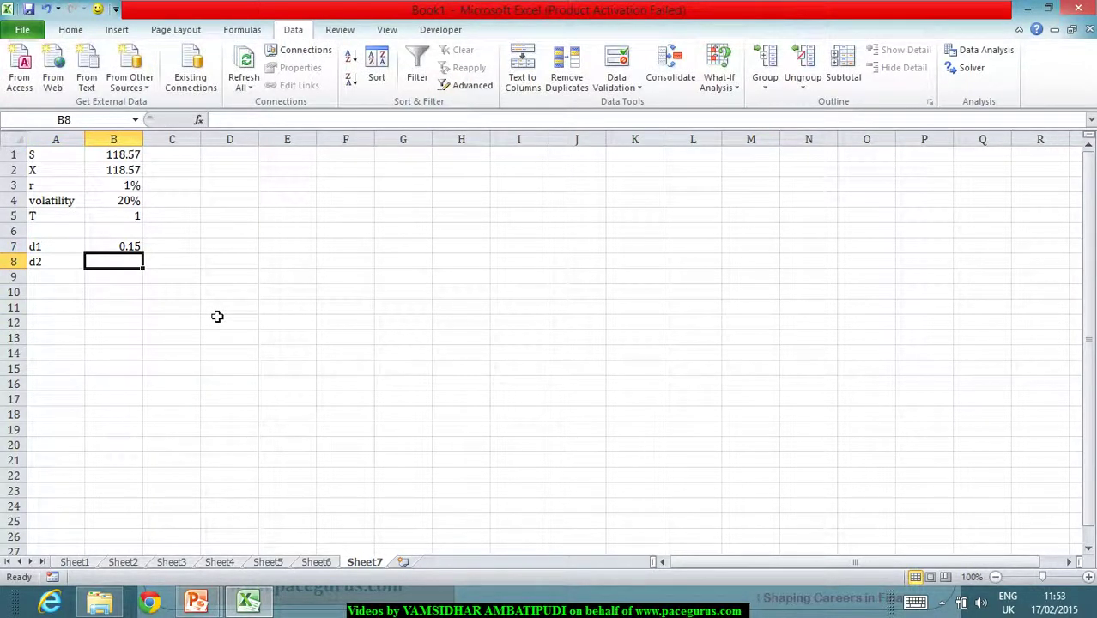
text(=)
key(Up)
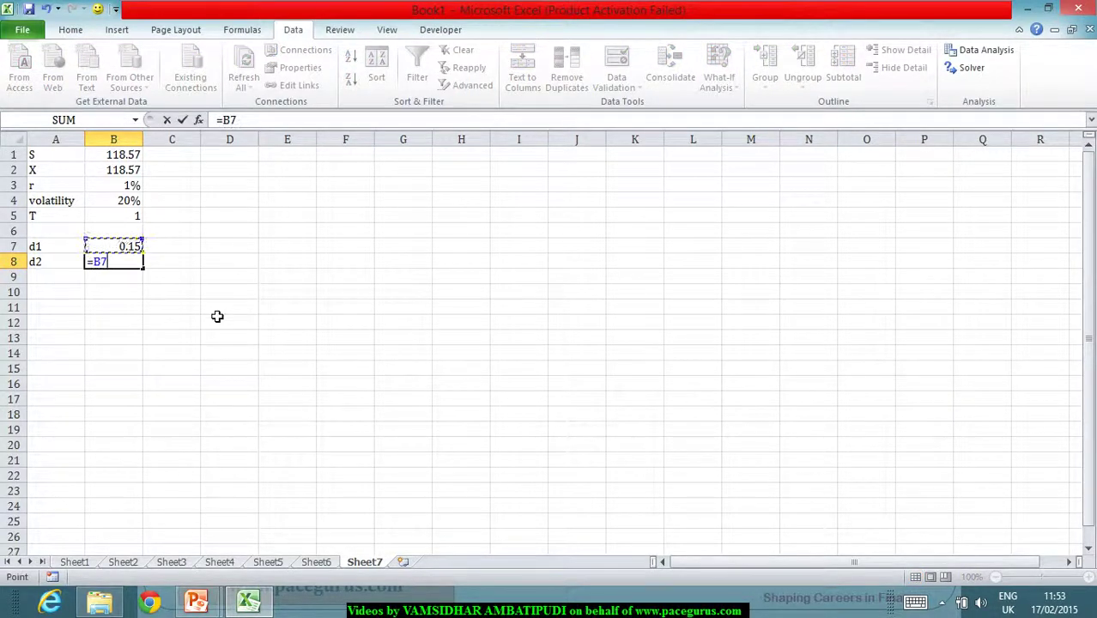
text(-)
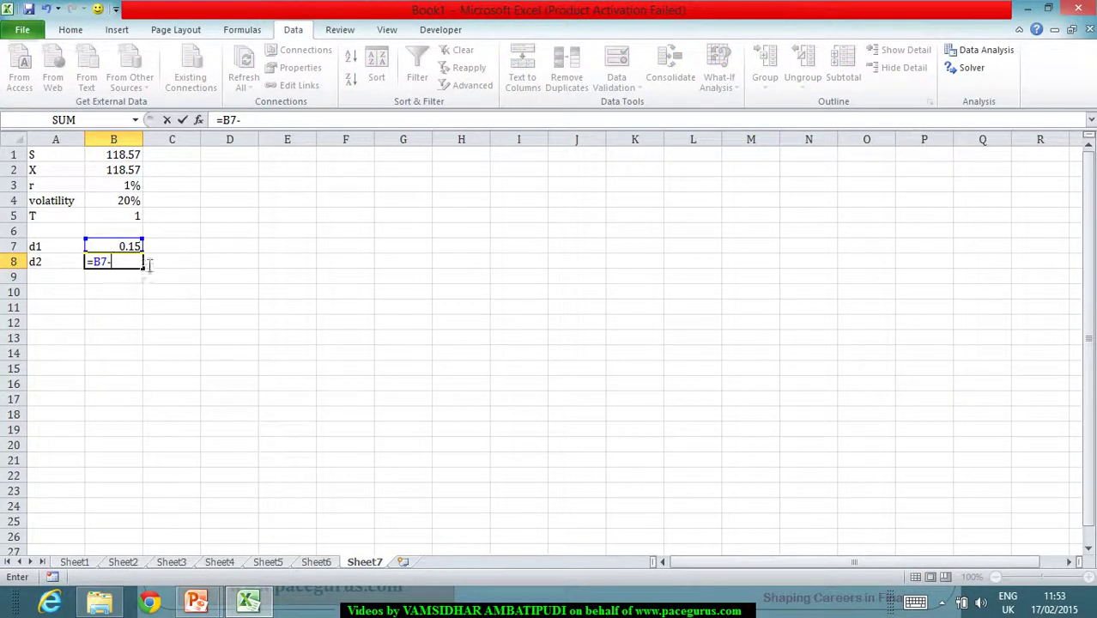
click(125, 203)
text(*sqrt)
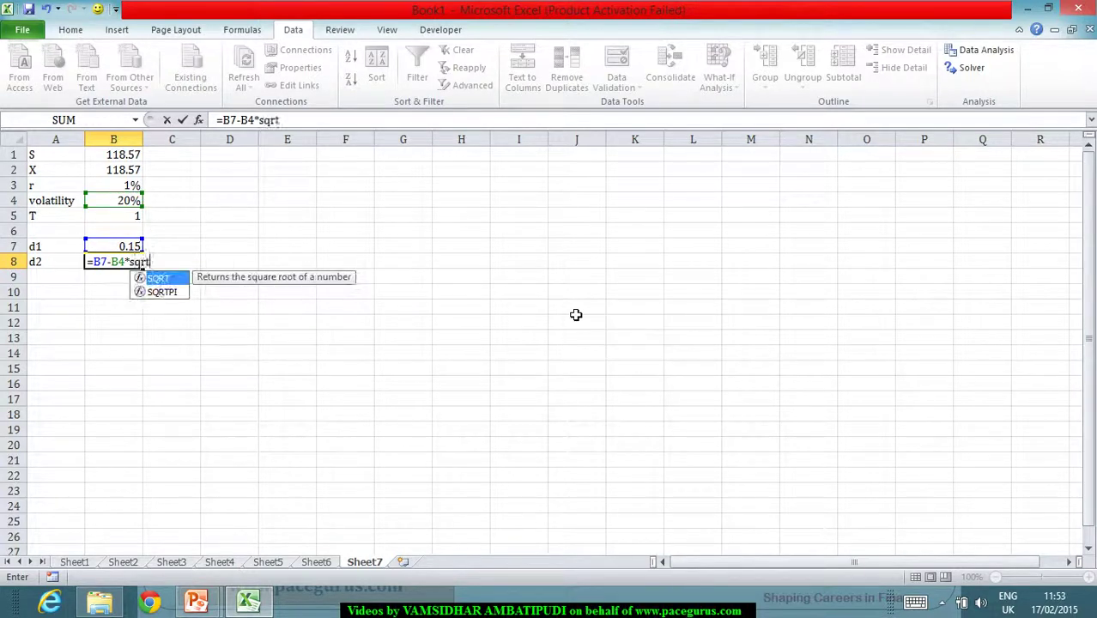
key(Tab)
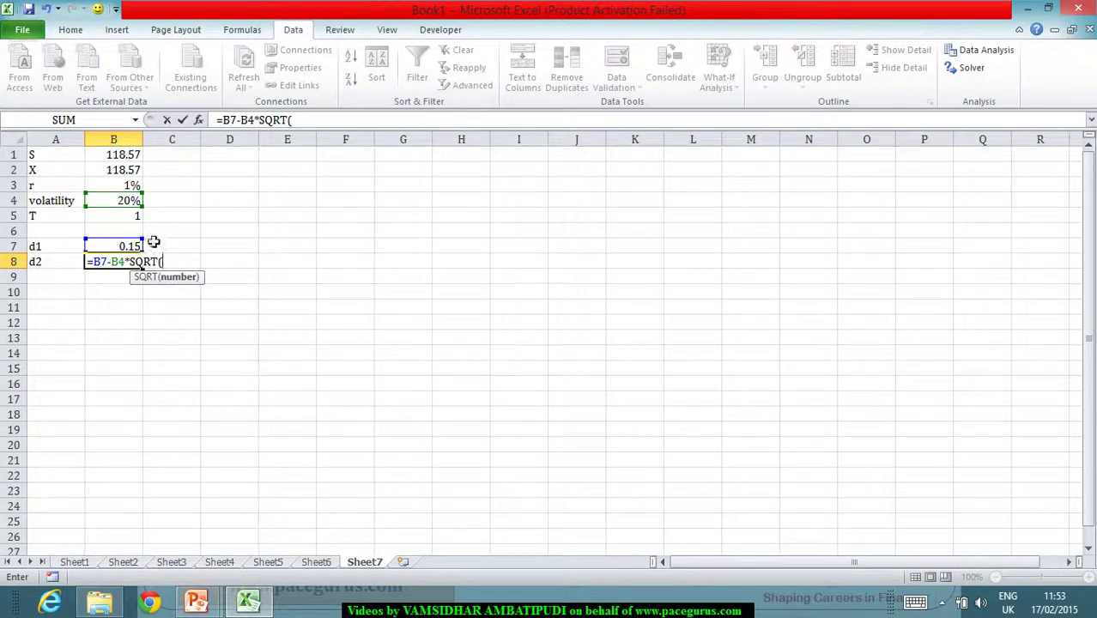
click(137, 217)
text())
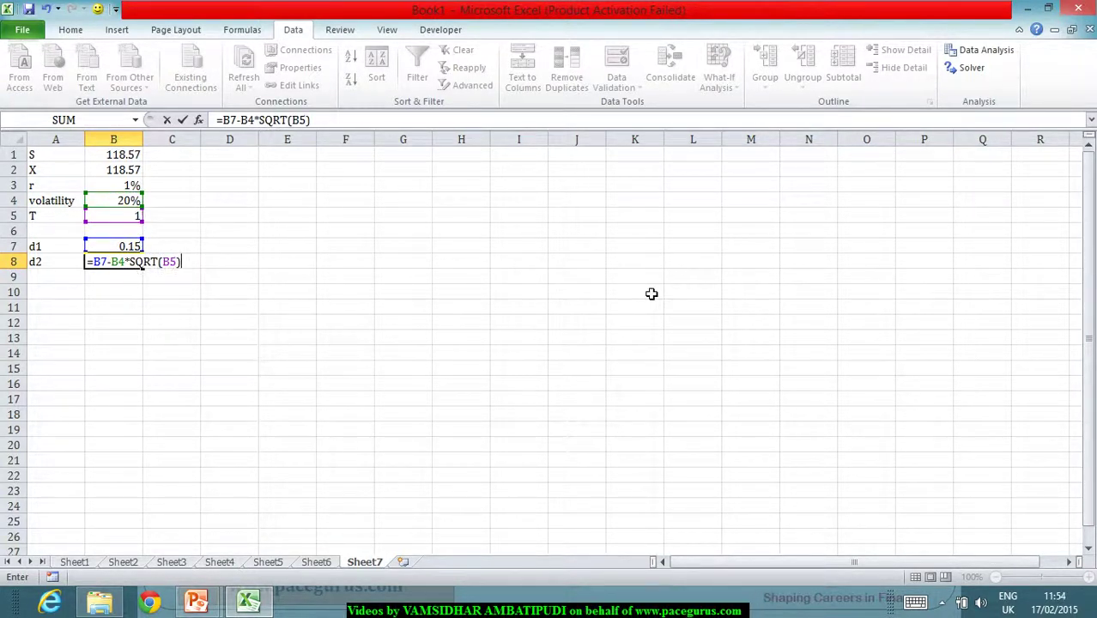
key(Return)
key(alt)
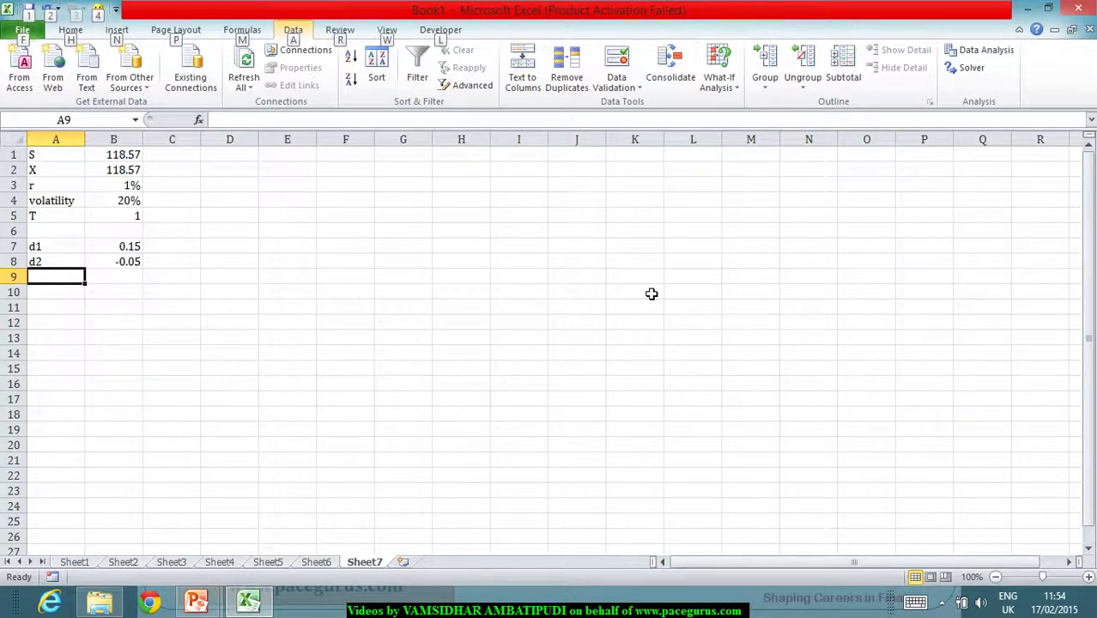
key(Escape)
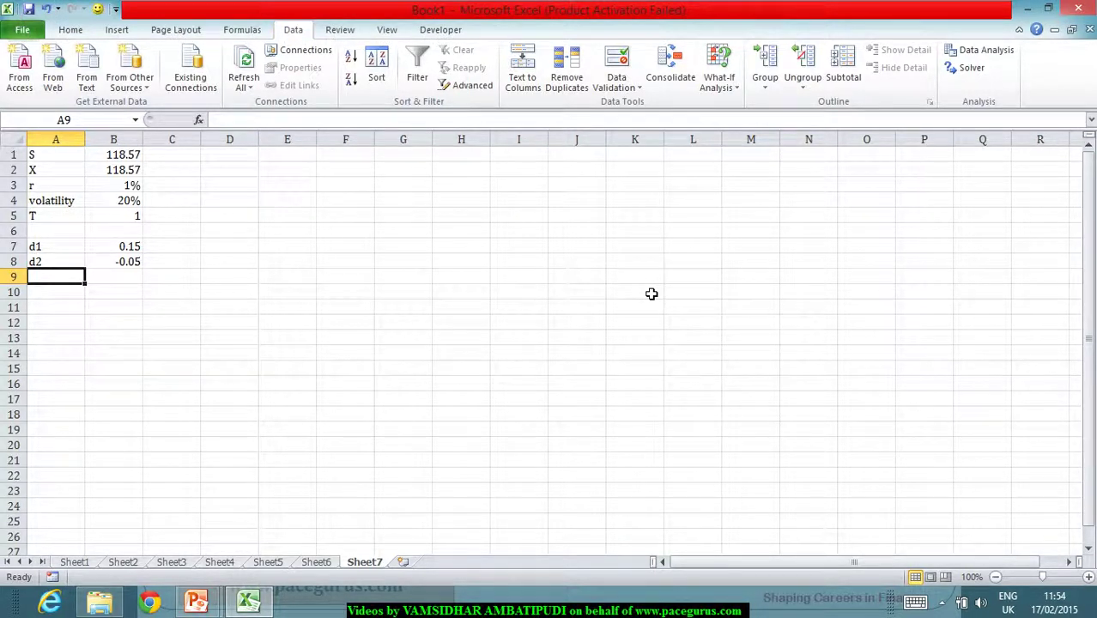
Label cell A9 as N(d1) and enter the cumulative normal formula =NORM.S.DIST(B7,1) in B9.
text(N(d1))
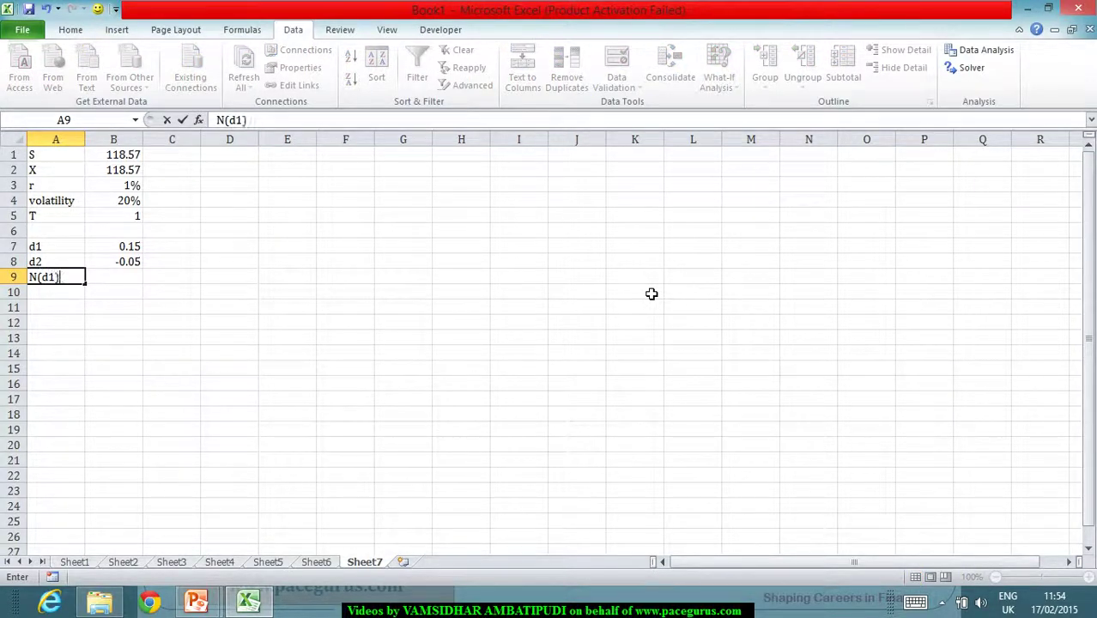
key(Tab)
text(=)
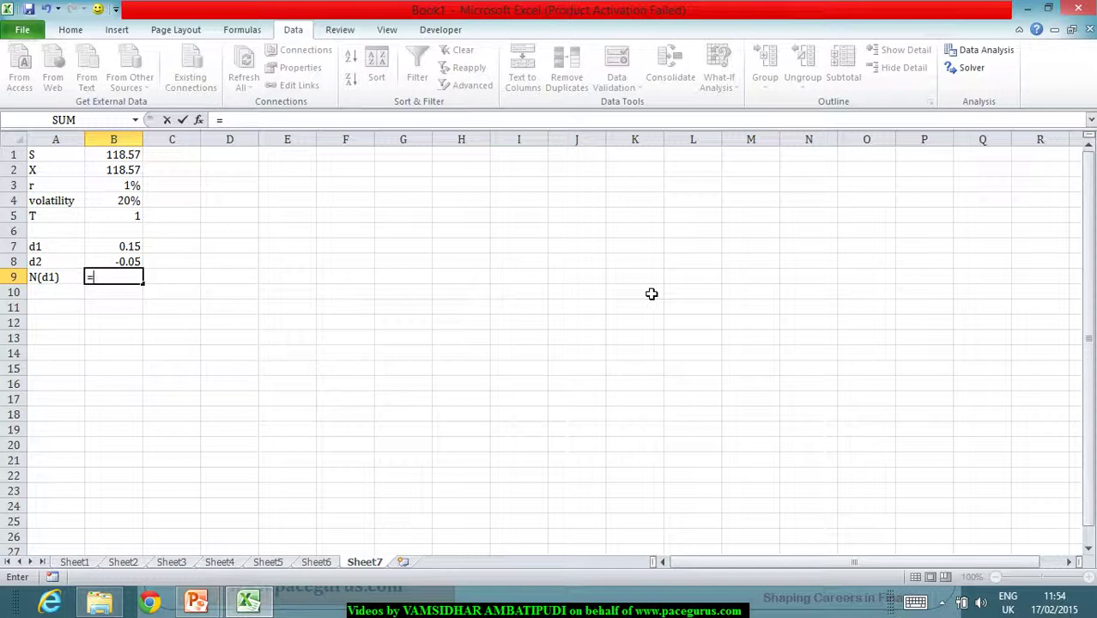
text(norm)
key(Down)
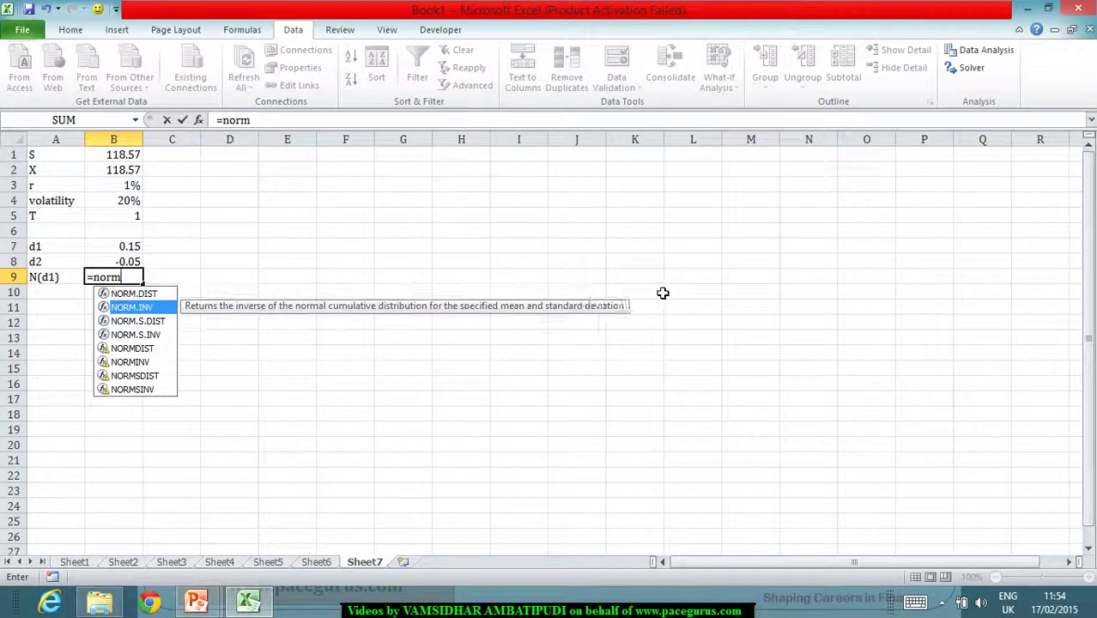
key(Down)
key(Tab)
key(Up)
key(Up)
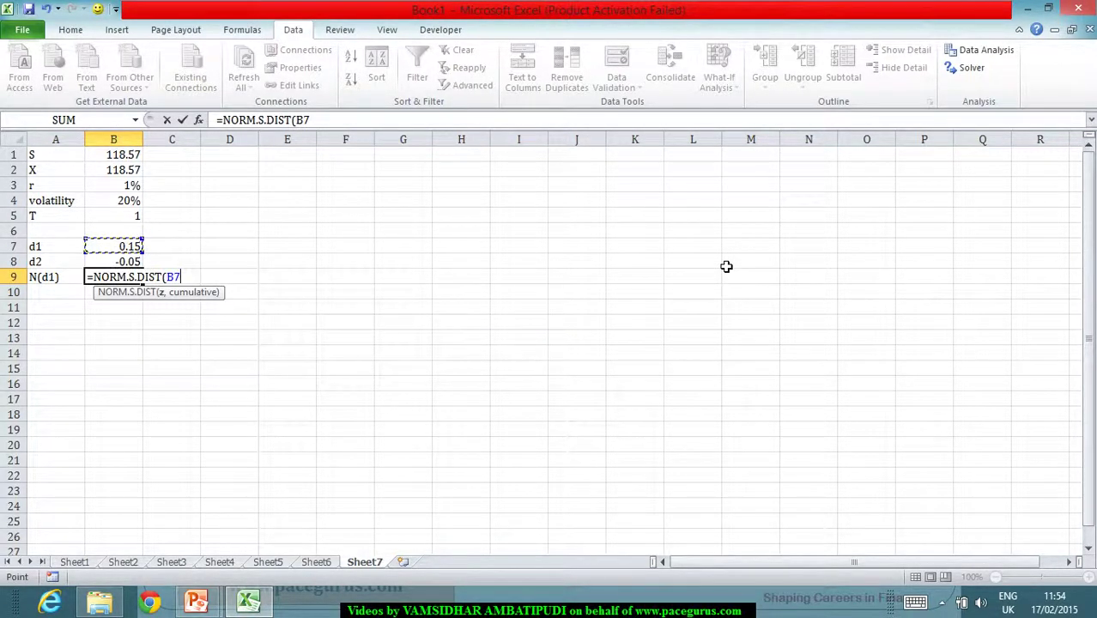
text(,1))
key(Return)
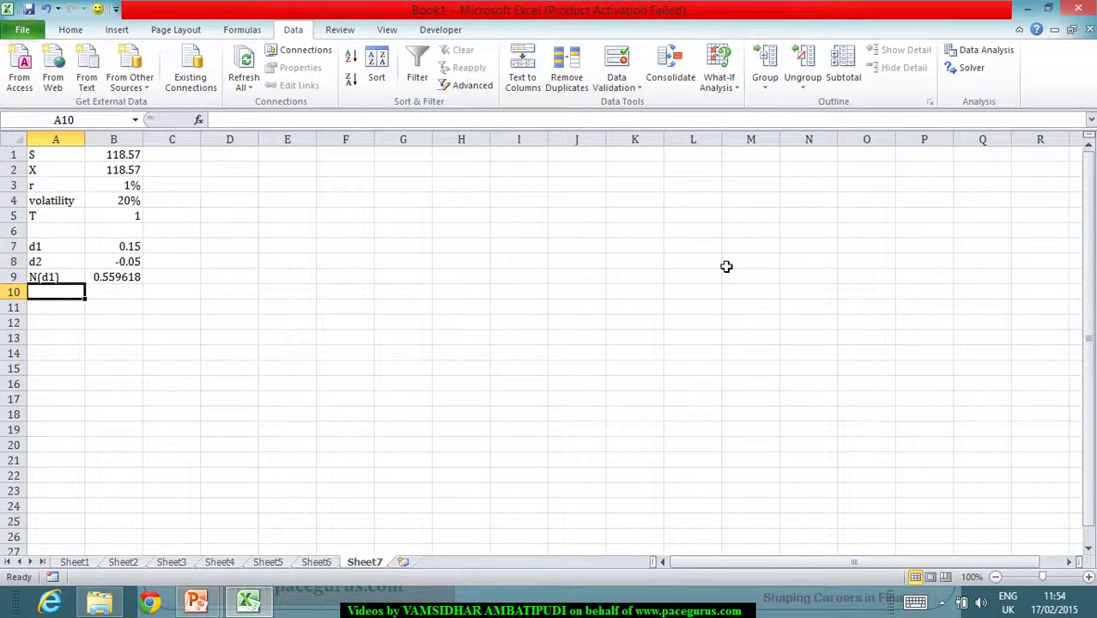
Label cell A10 as N(d2) and try to enter =NORM.S.DIST(B8) in B10.
text(N(d2)
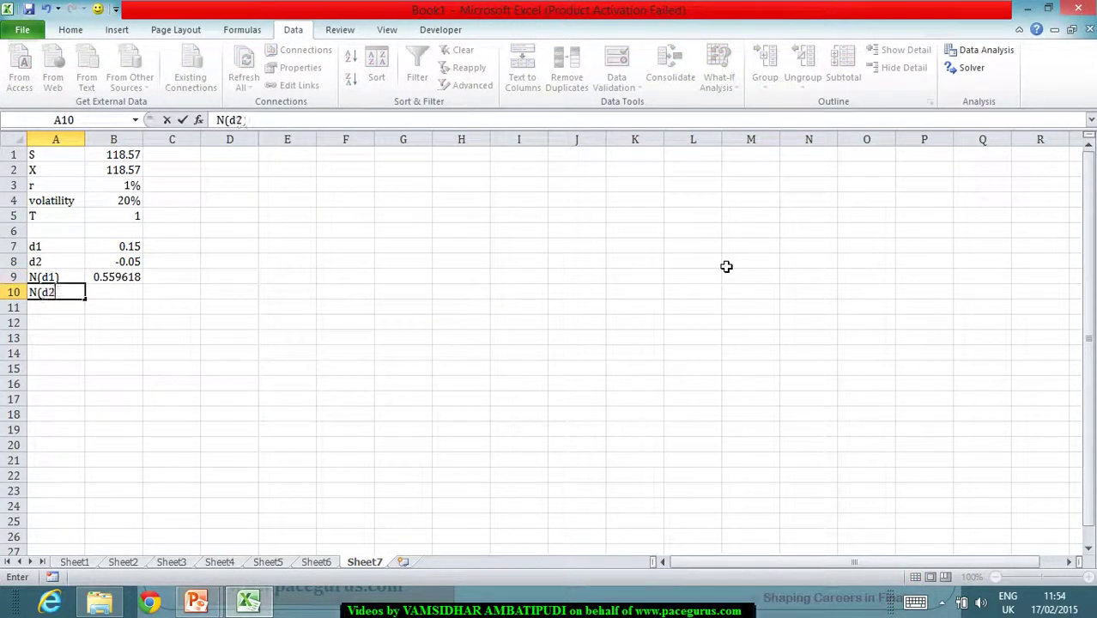
text())
key(Tab)
text(=)
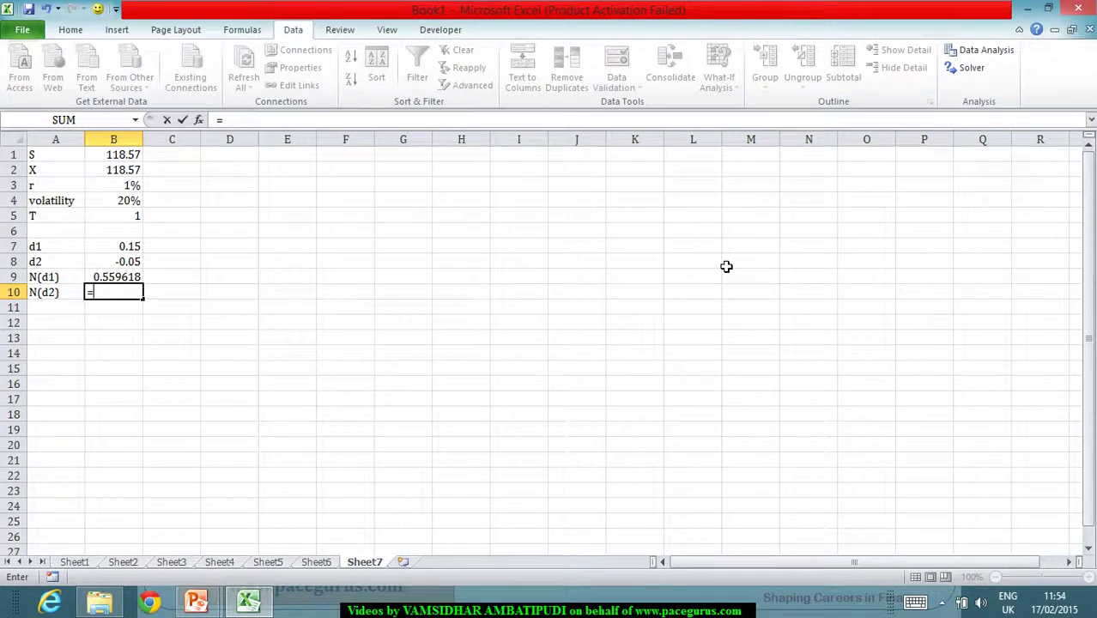
text(norm)
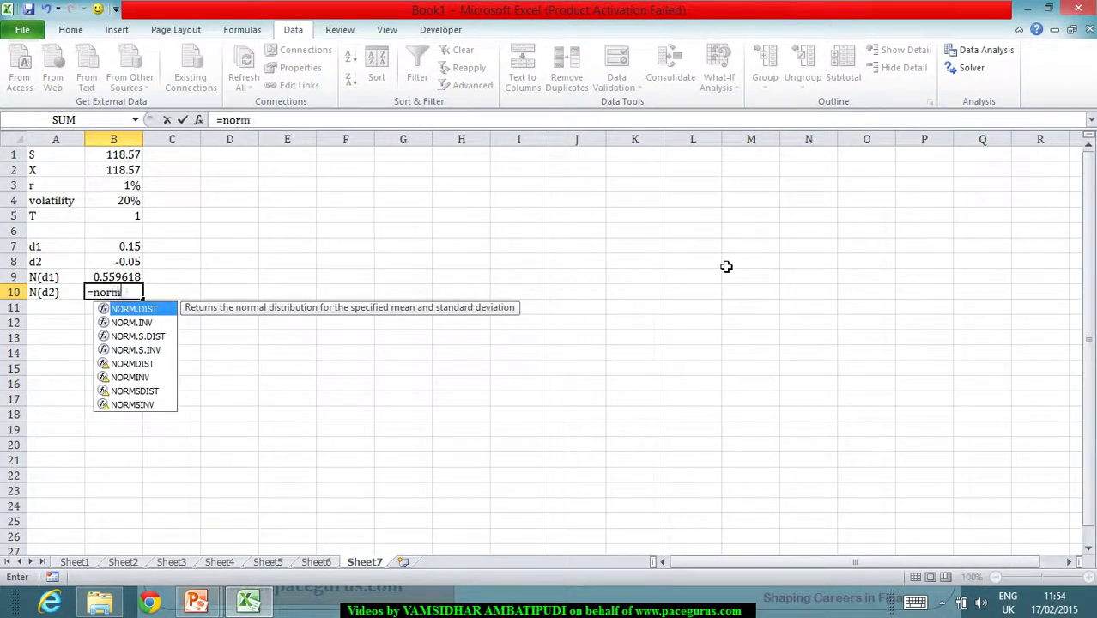
key(Down)
key(Down)
key(Tab)
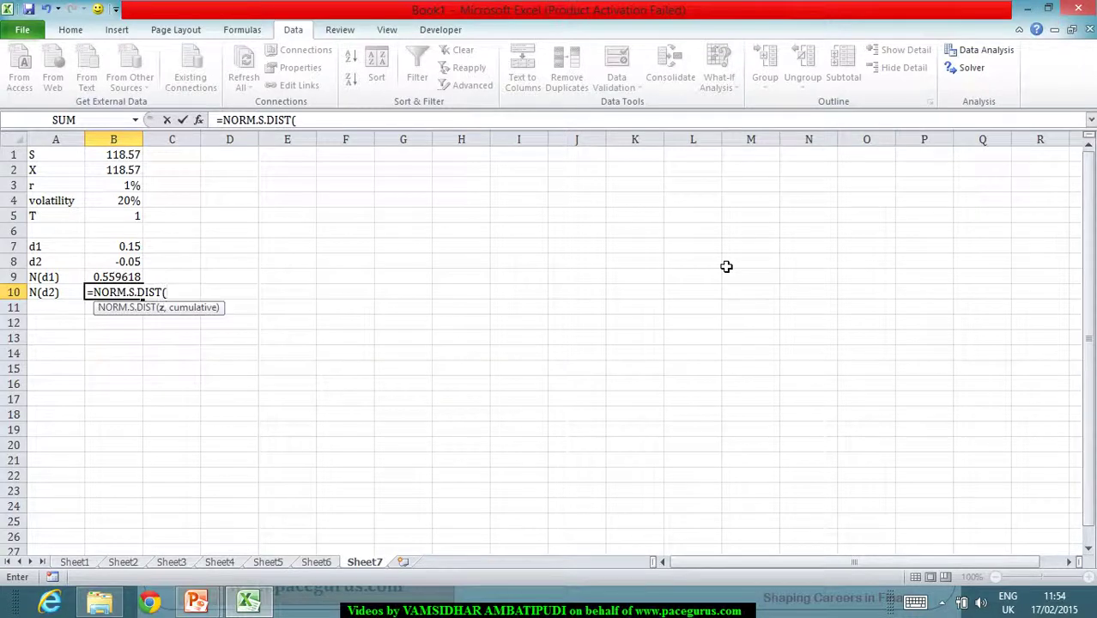
key(Up)
key(Up)
text())
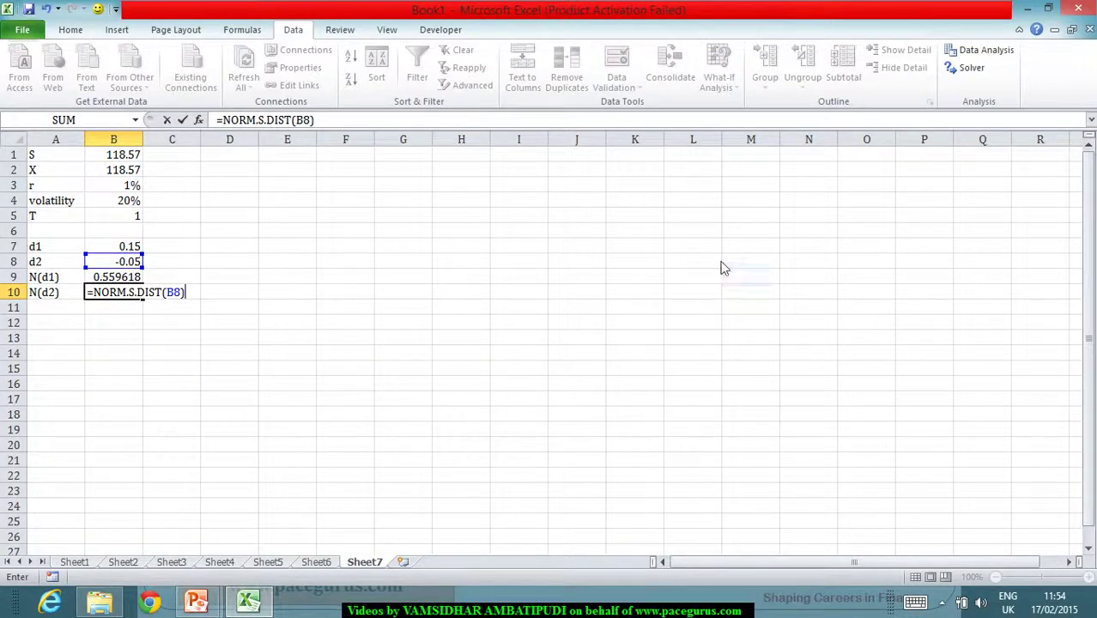
key(Return)
key(Return)
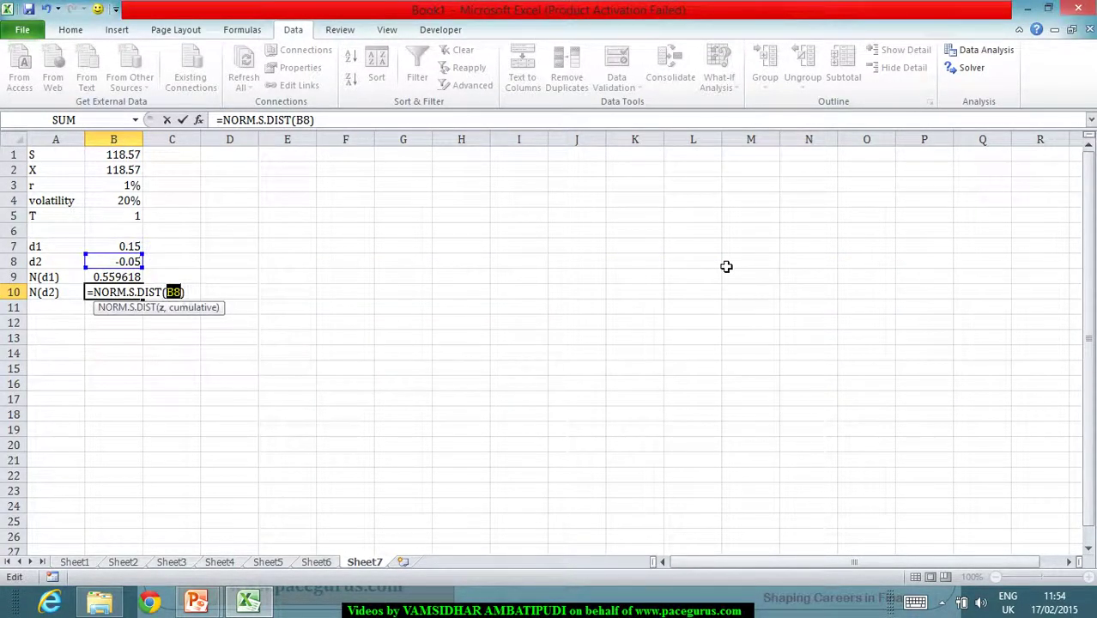
Add the cumulative argument 1 to the N(d2) formula so B10 reads =NORM.S.DIST(B8,1).
key(End)
key(Left)
text(,1)
key(Return)
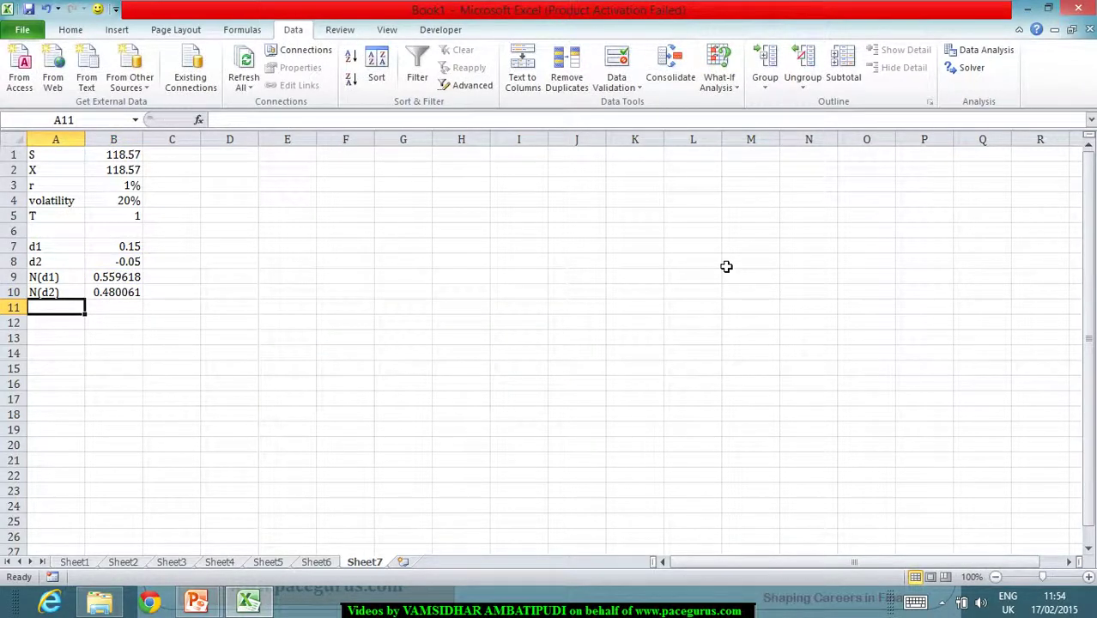
Label cell A12 as c and begin the call price formula in B12 with =B1*B9-.
key(Down)
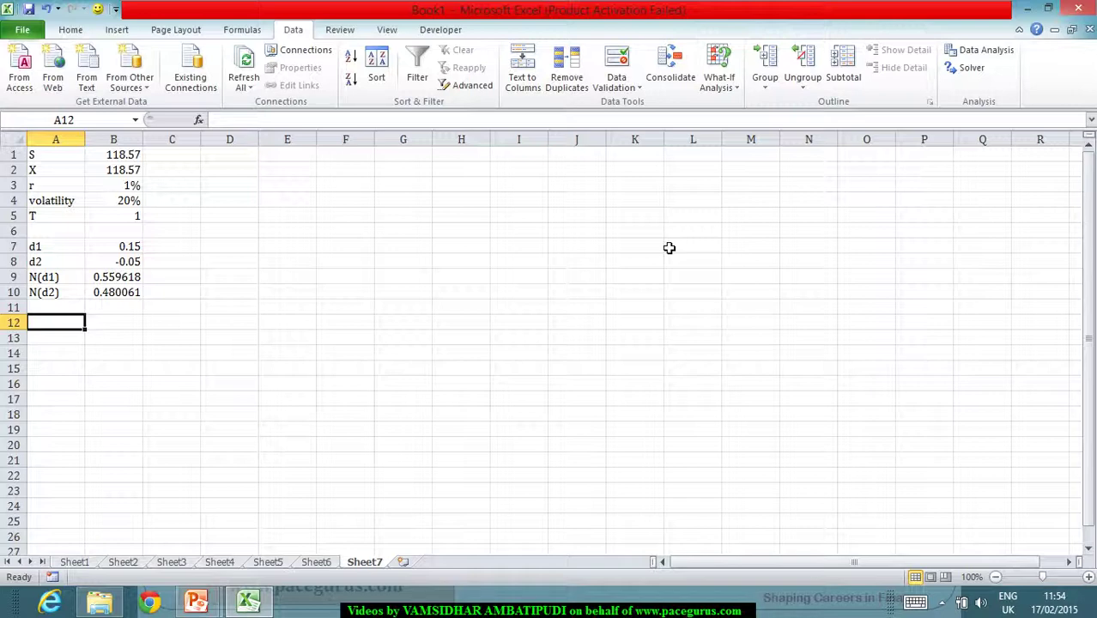
text(c)
key(Tab)
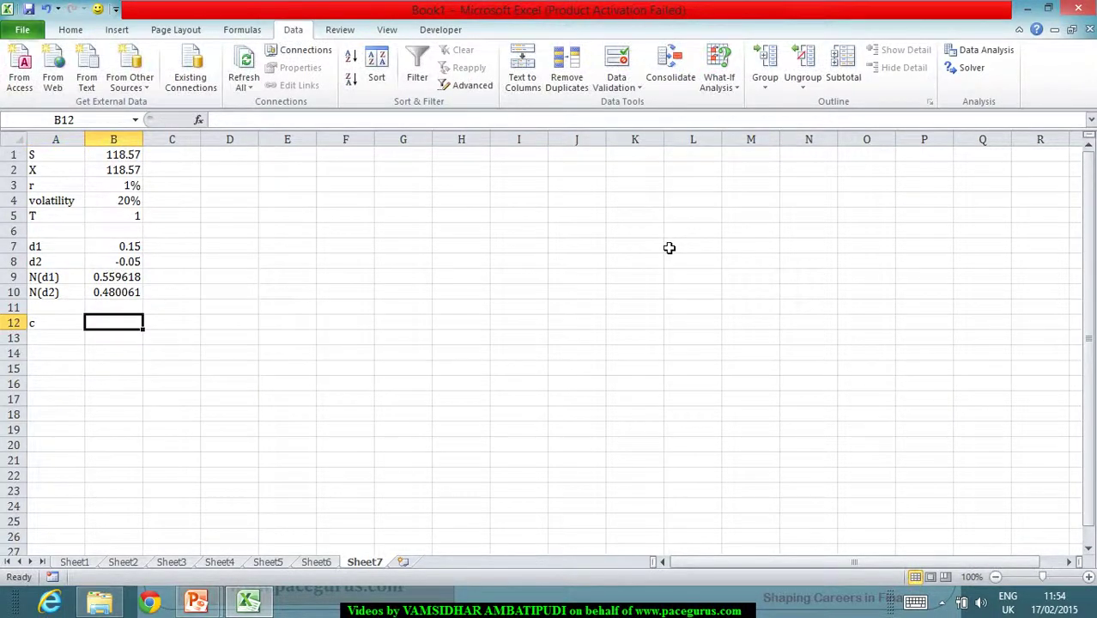
text(=)
click(125, 156)
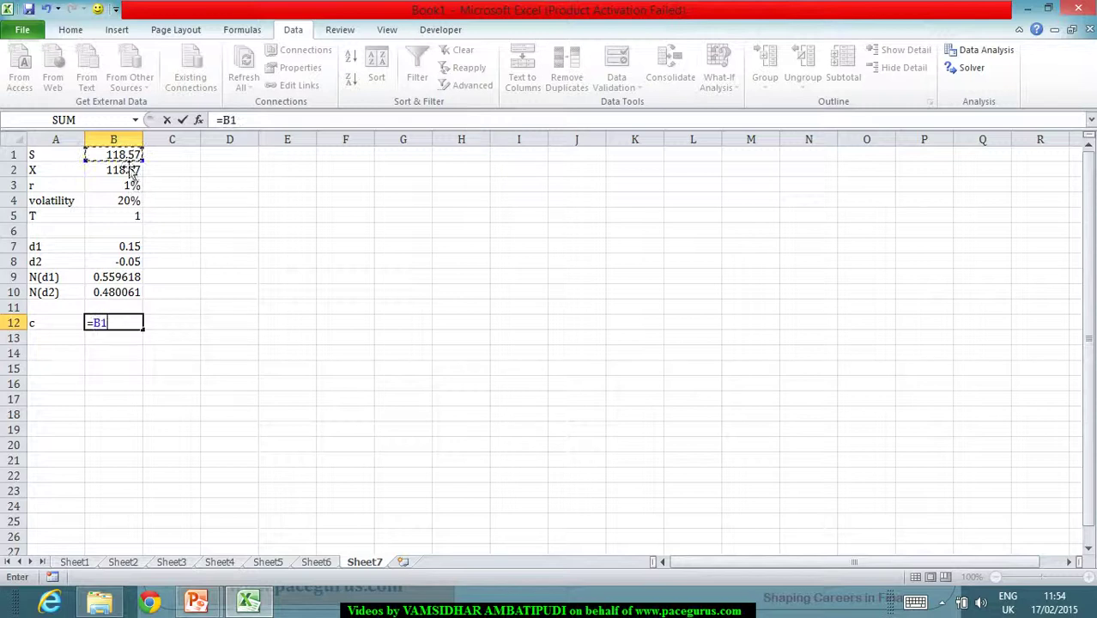
text(*)
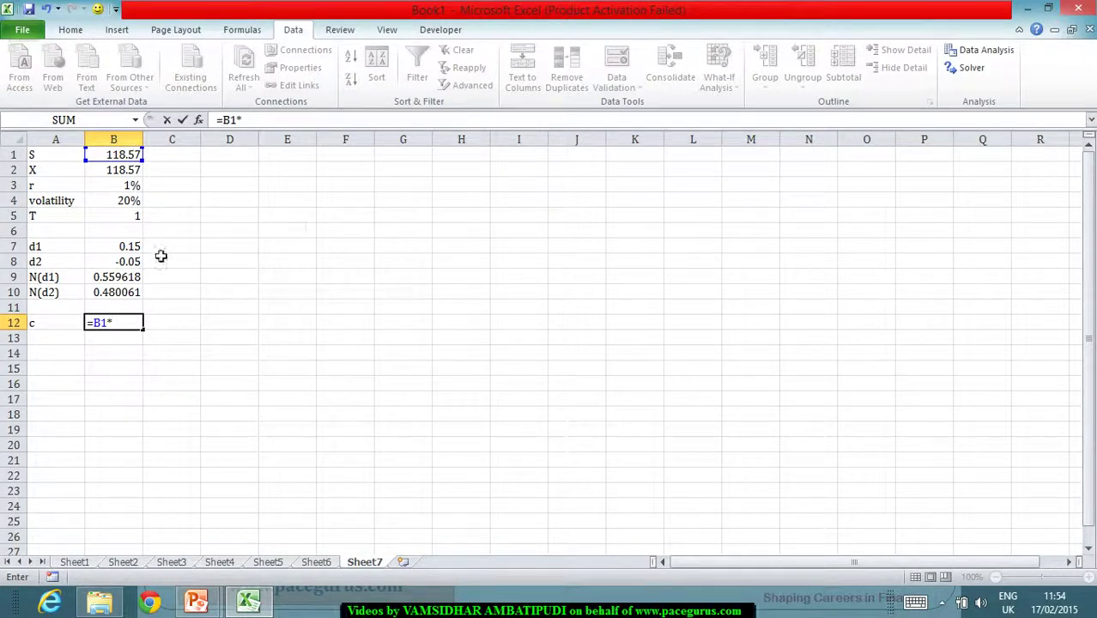
click(129, 277)
text(-)
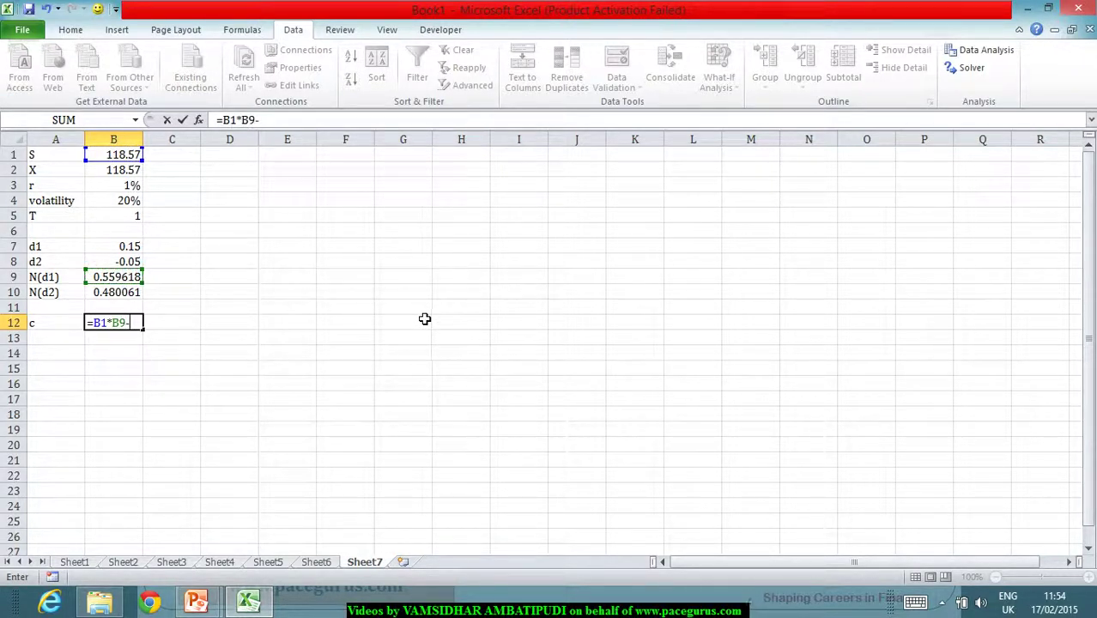
Complete the call price formula in B12 with the discounted strike term B2/EXP(B3*B5)*B10 and enter it.
click(122, 174)
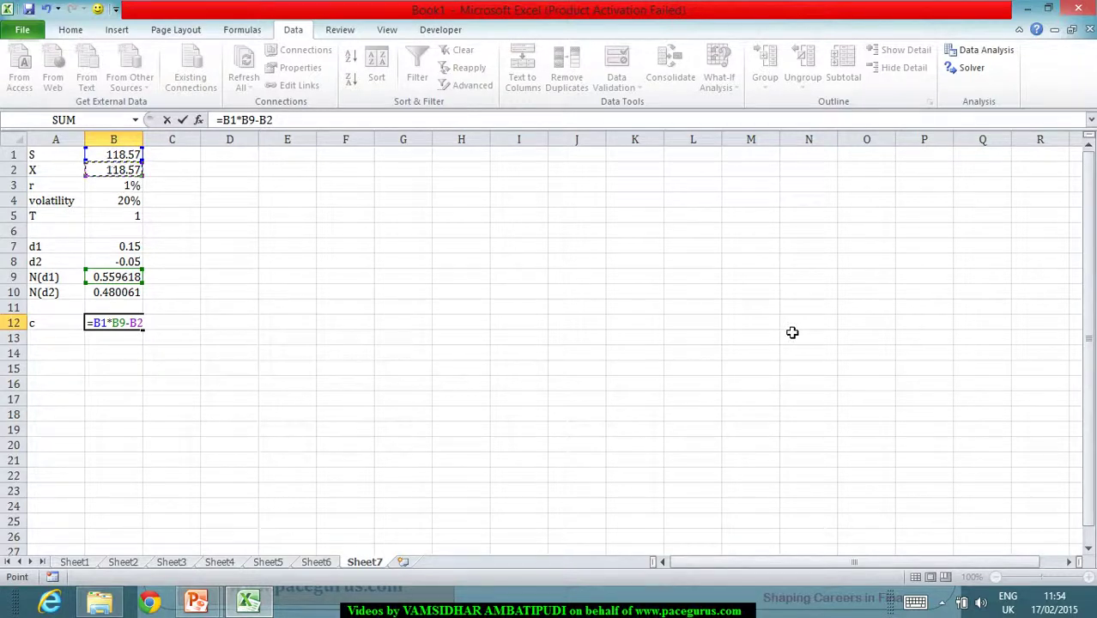
text(/exp)
key(Tab)
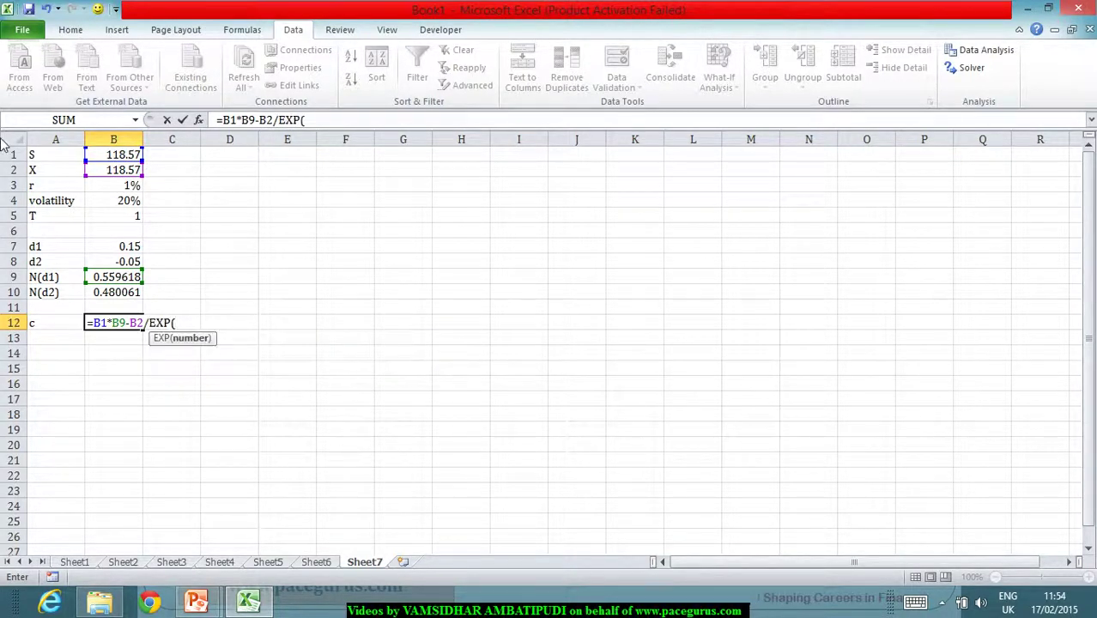
click(129, 186)
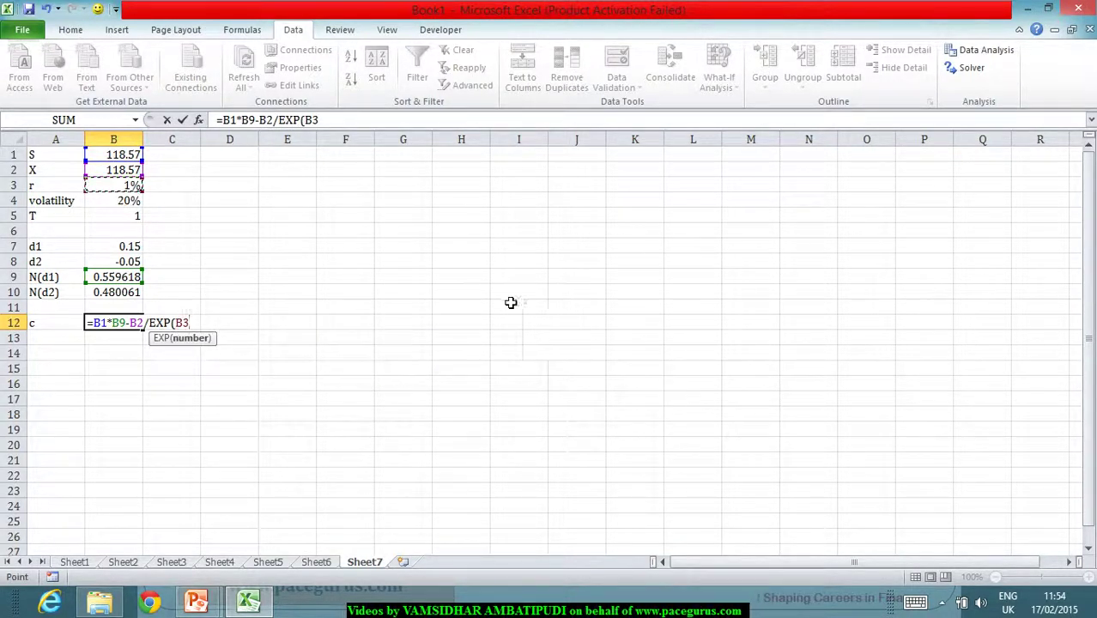
text(*)
click(129, 217)
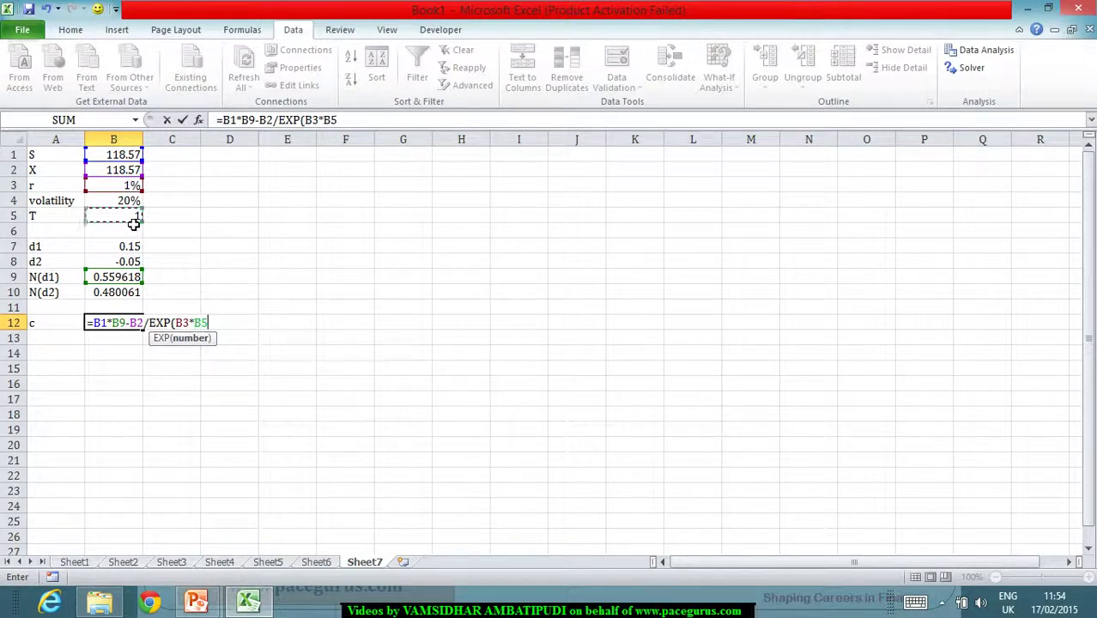
text()*)
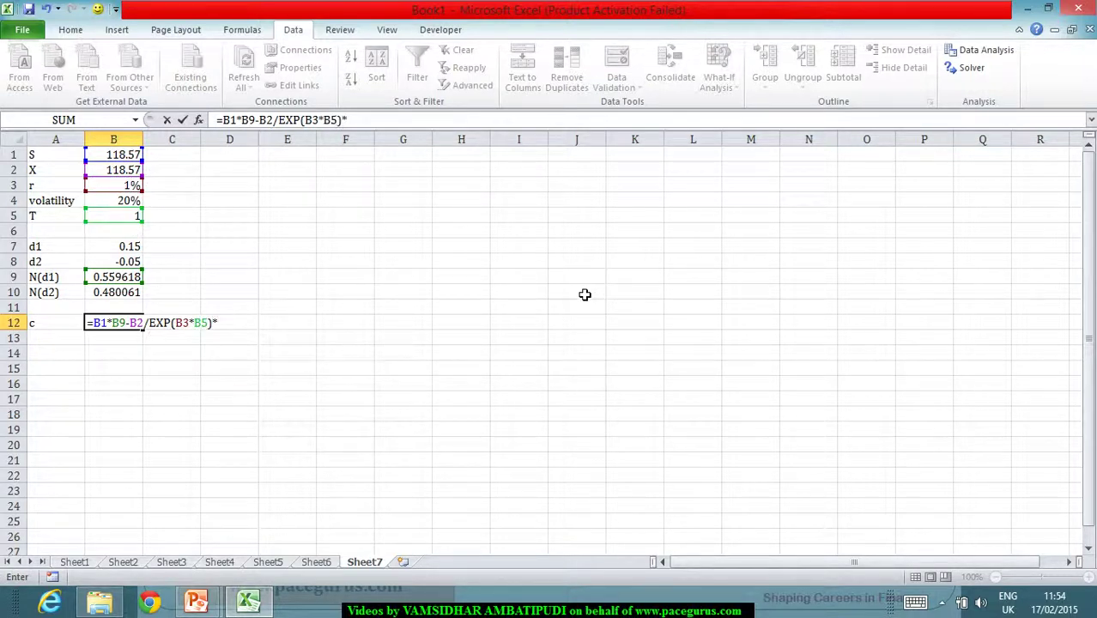
click(107, 293)
key(Return)
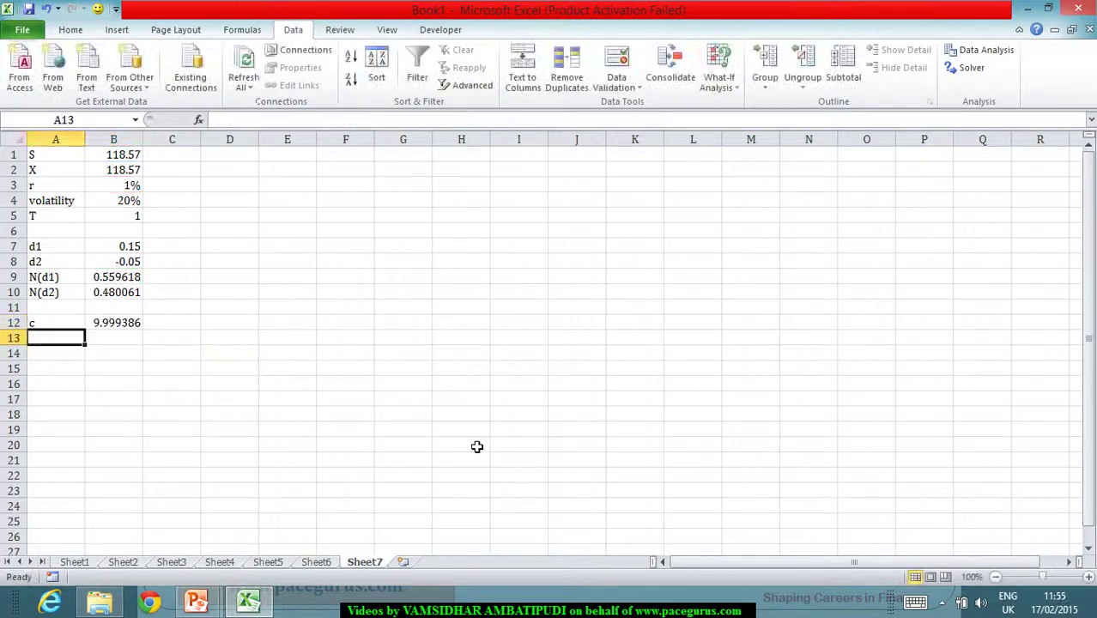
Run Goal Seek on the call price in B12 with target value 10 by changing the volatility in B4, and accept the solution.
click(123, 326)
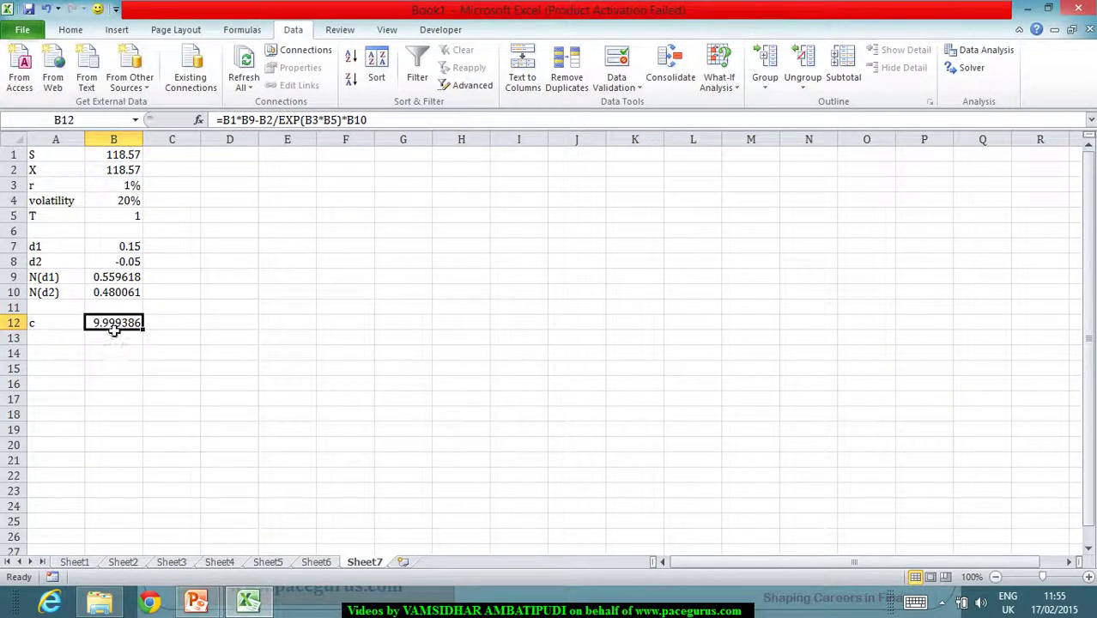
click(68, 34)
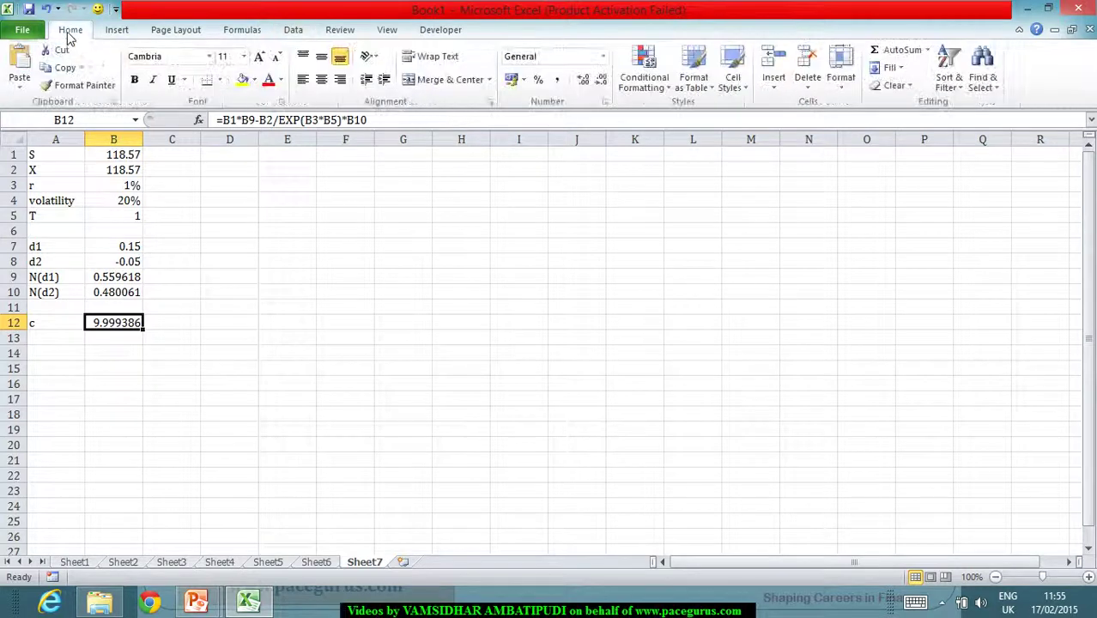
click(293, 30)
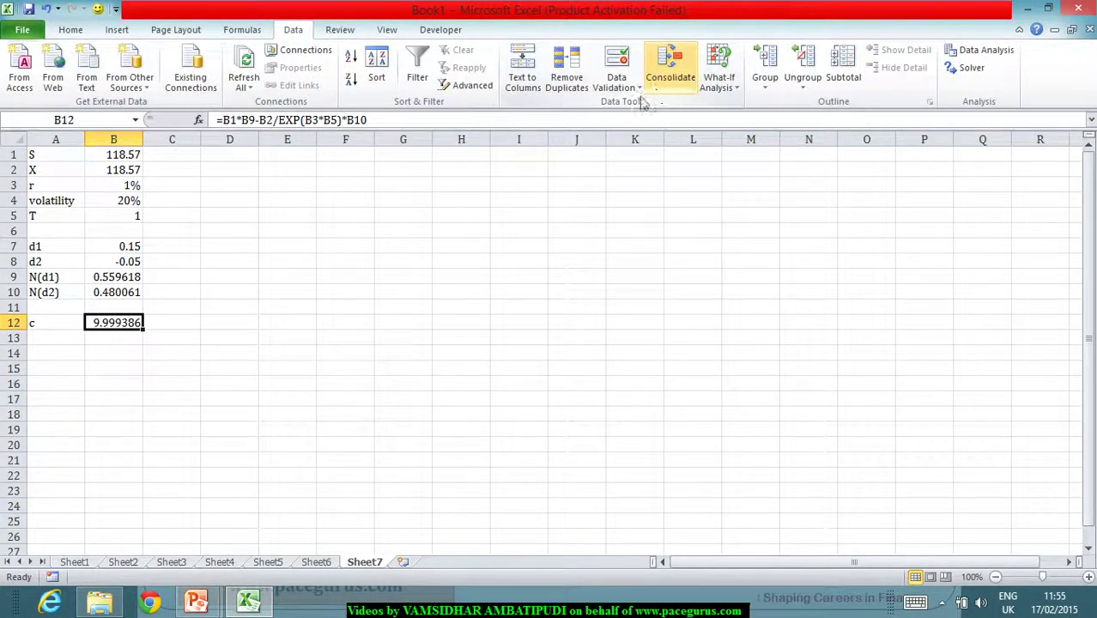
click(717, 89)
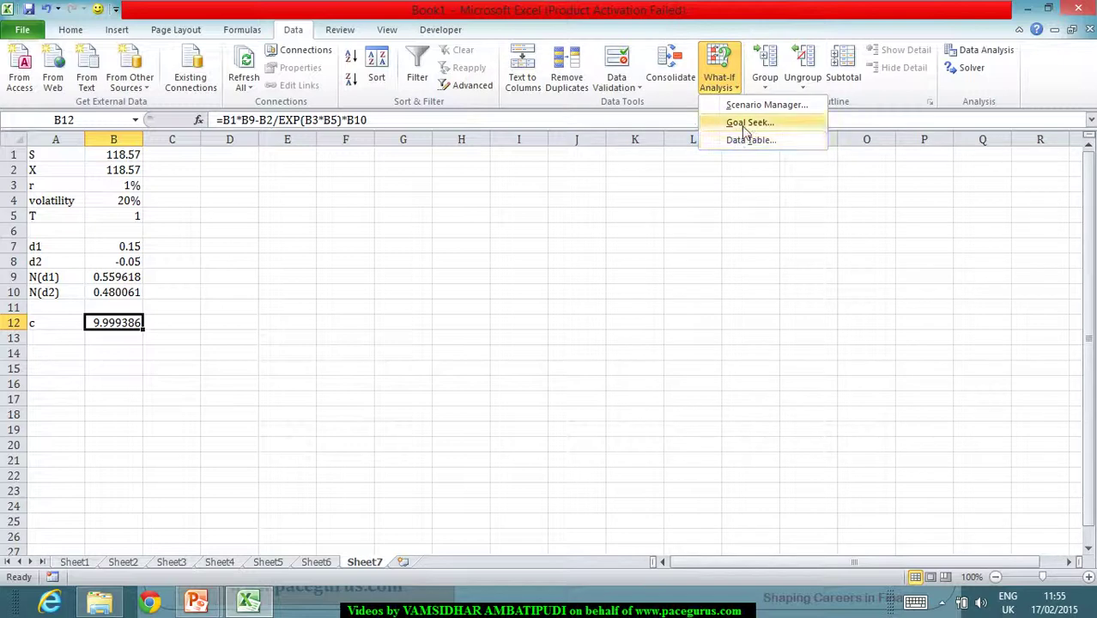
click(744, 124)
click(430, 337)
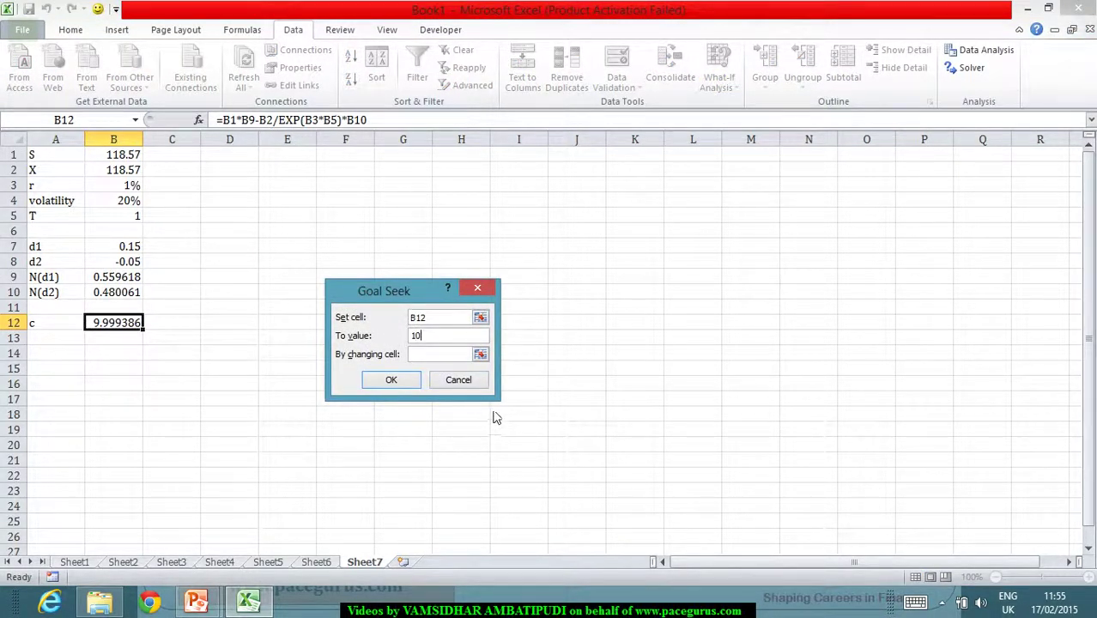
click(440, 355)
click(118, 202)
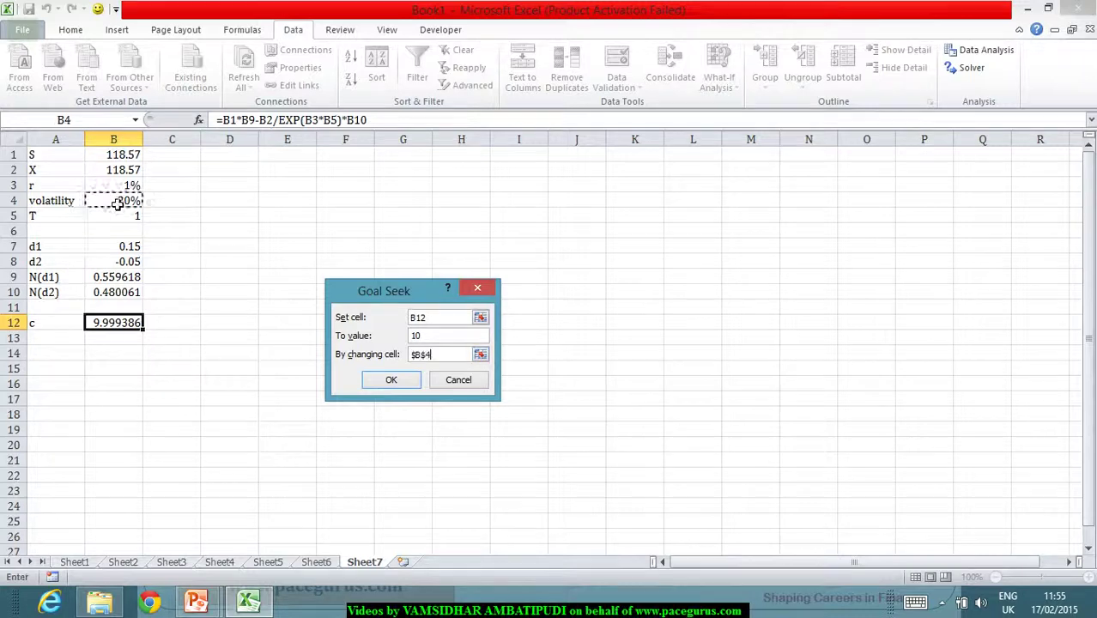
click(390, 380)
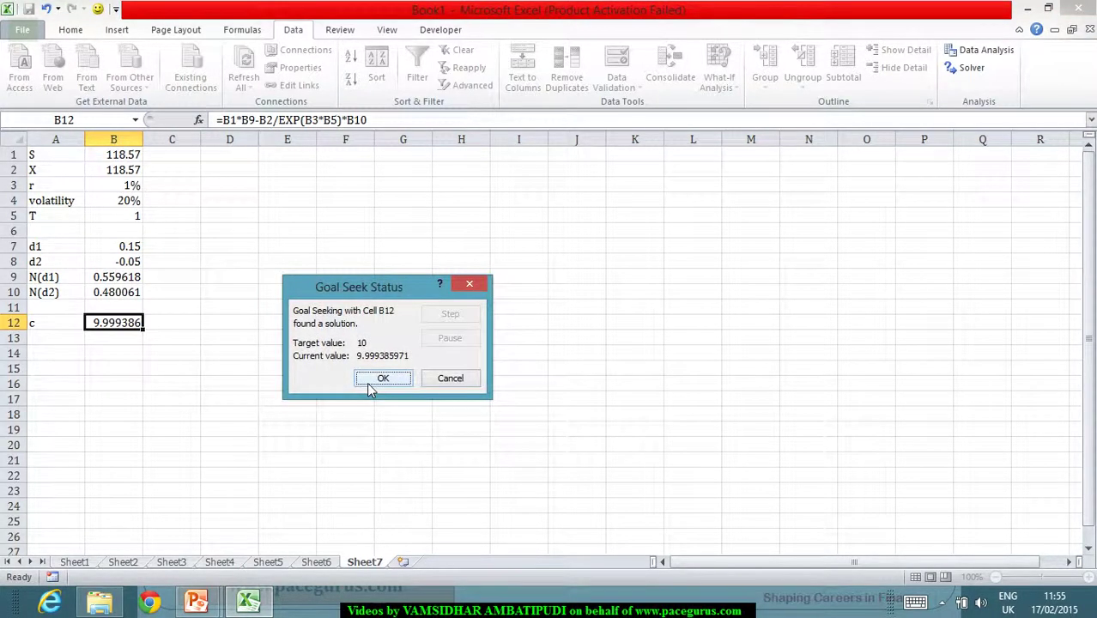
click(366, 382)
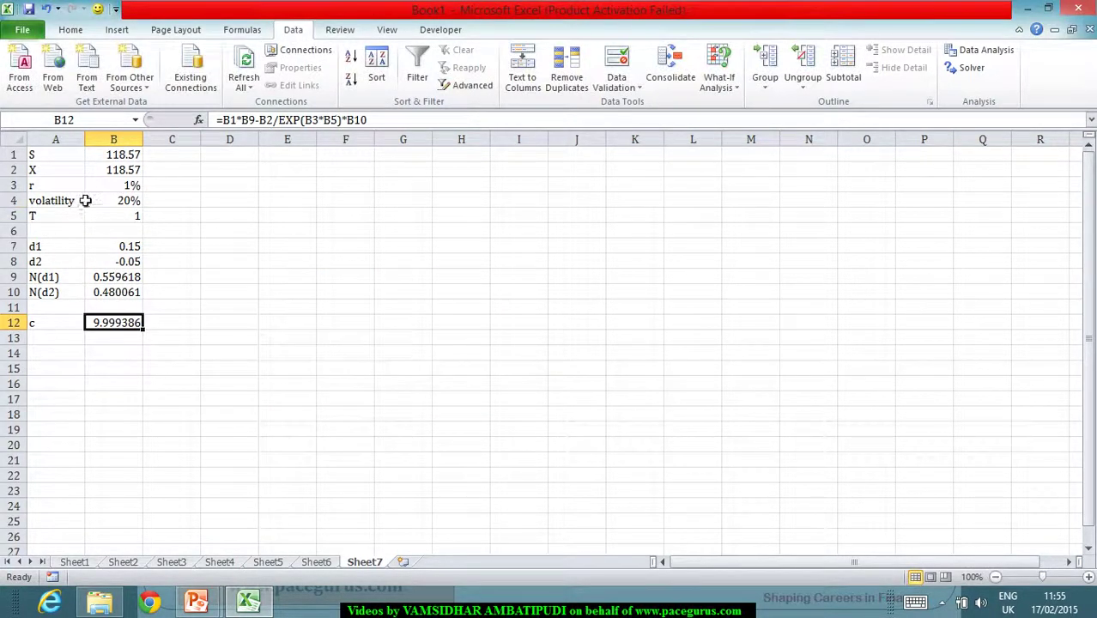
Select the volatility in B4, switch to the PowerPoint slide and handwrite 20% beside part (ii)(a) as the implied volatility.
click(114, 203)
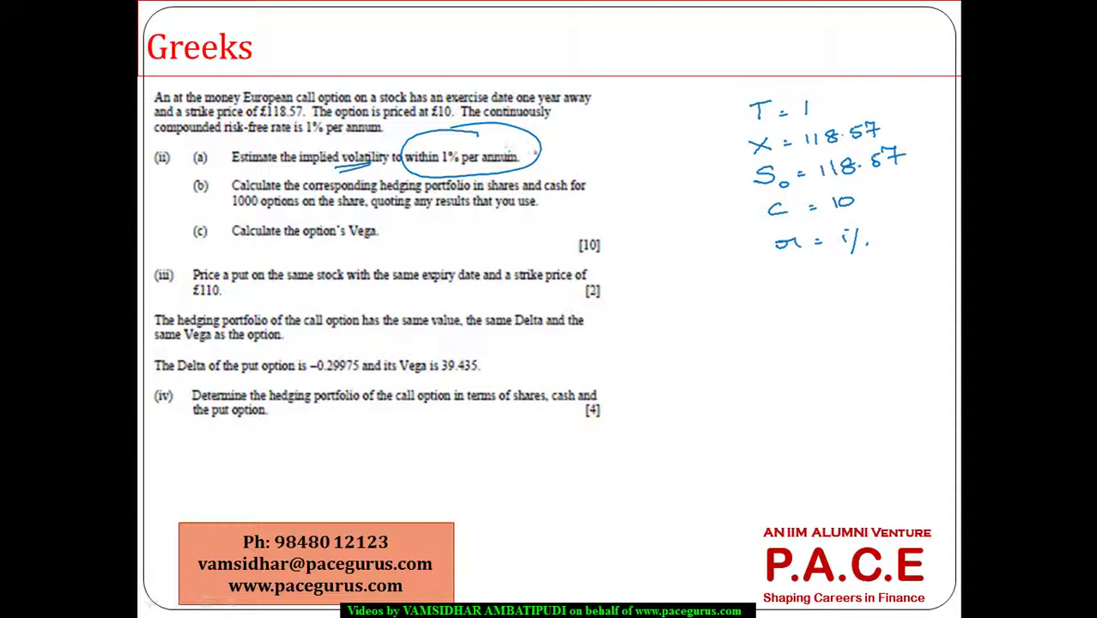
drag(572, 144, 608, 151)
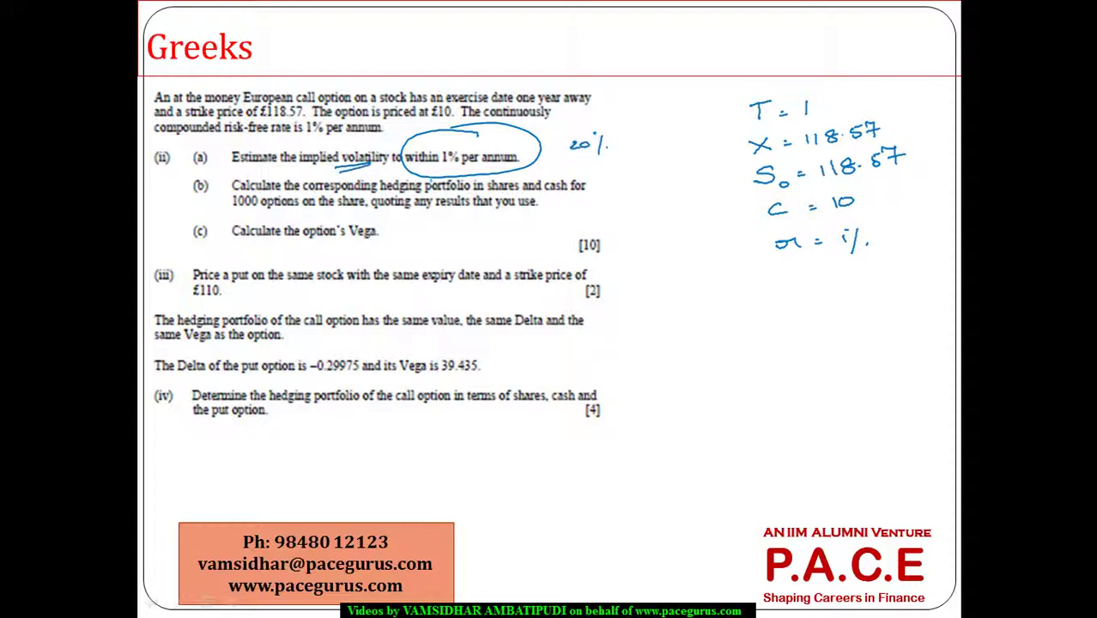